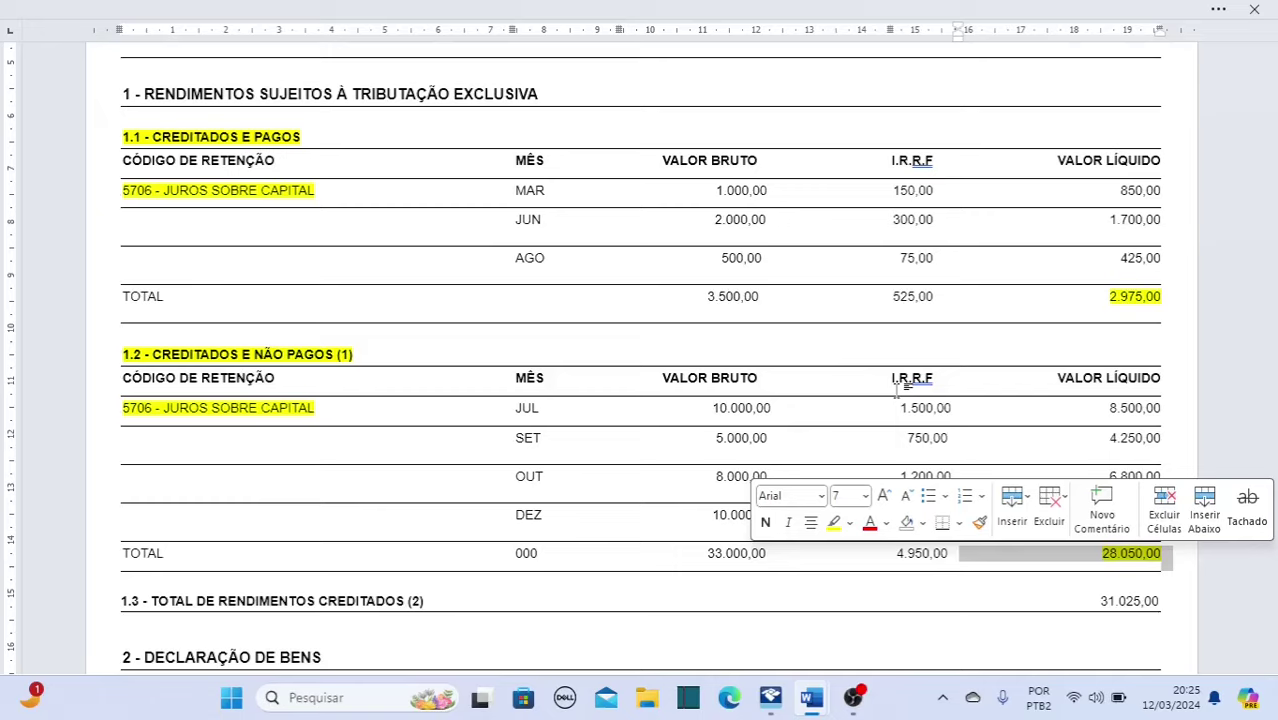
Step: Highlight the 31.025,00 amount of section 1.3, total credited income, in yellow in the income report
scroll(853, 351, down, 2)
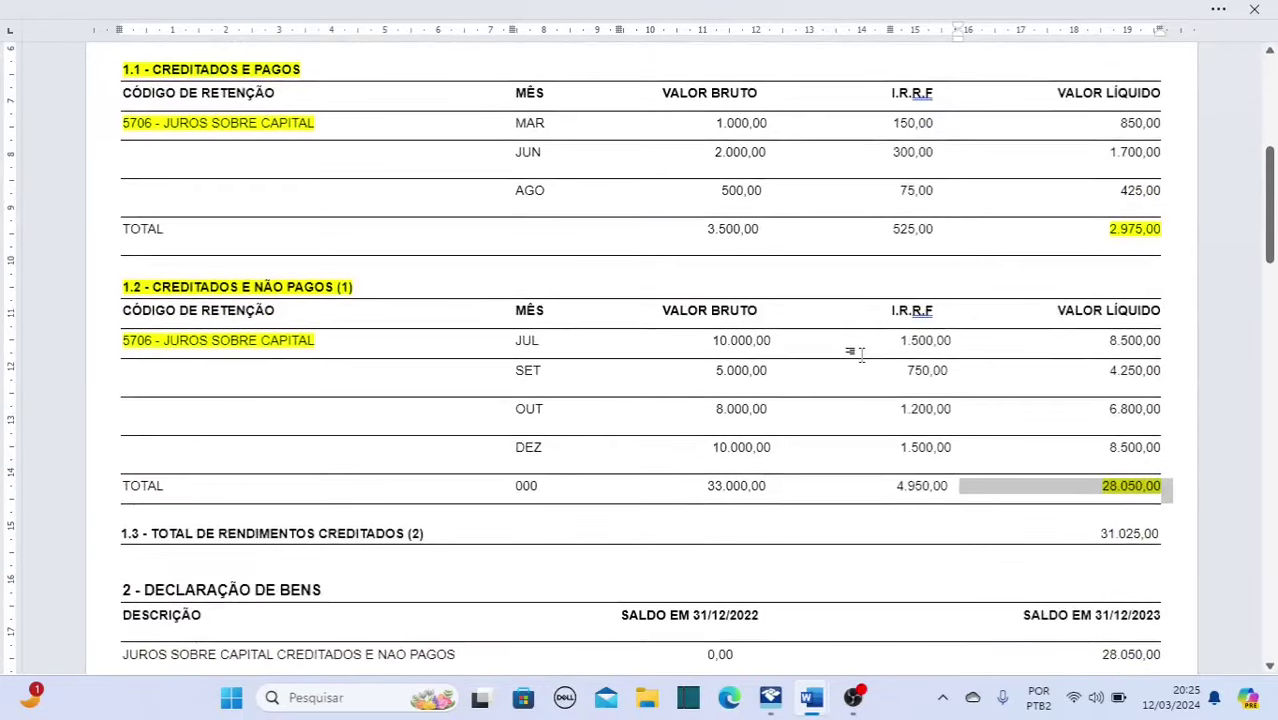
click(483, 493)
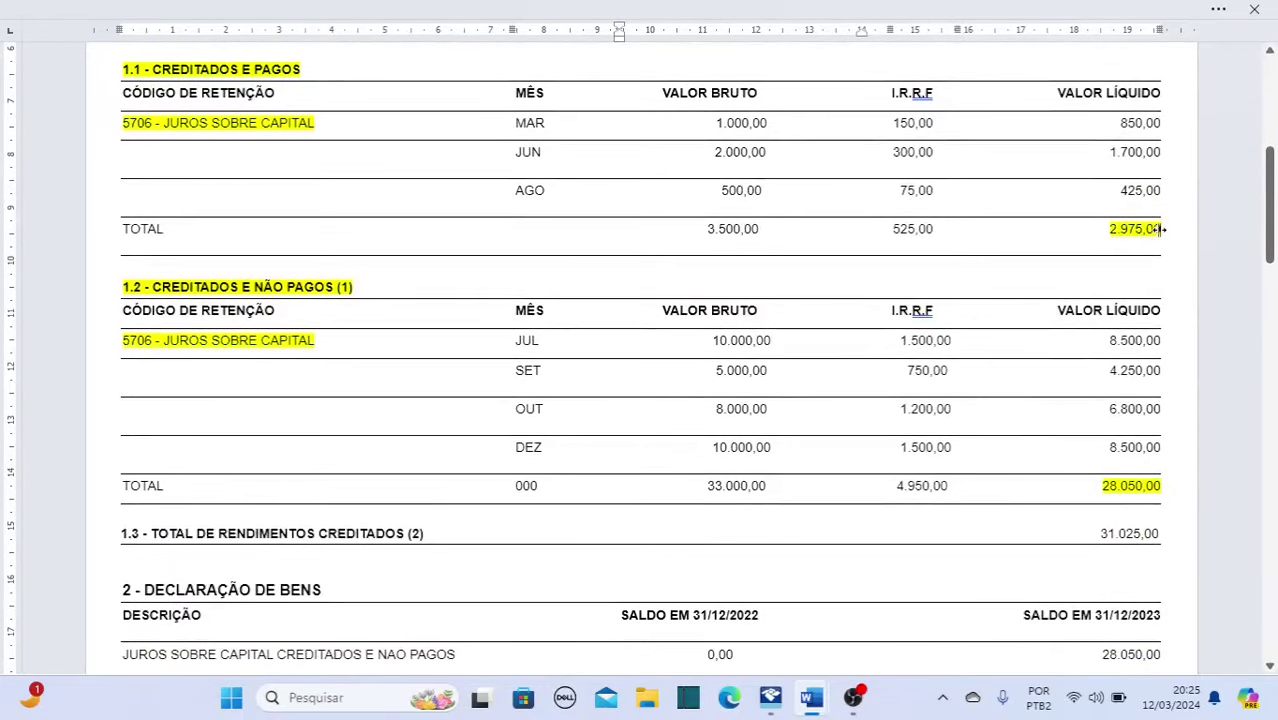
drag(1101, 484, 1168, 488)
drag(1098, 533, 1160, 538)
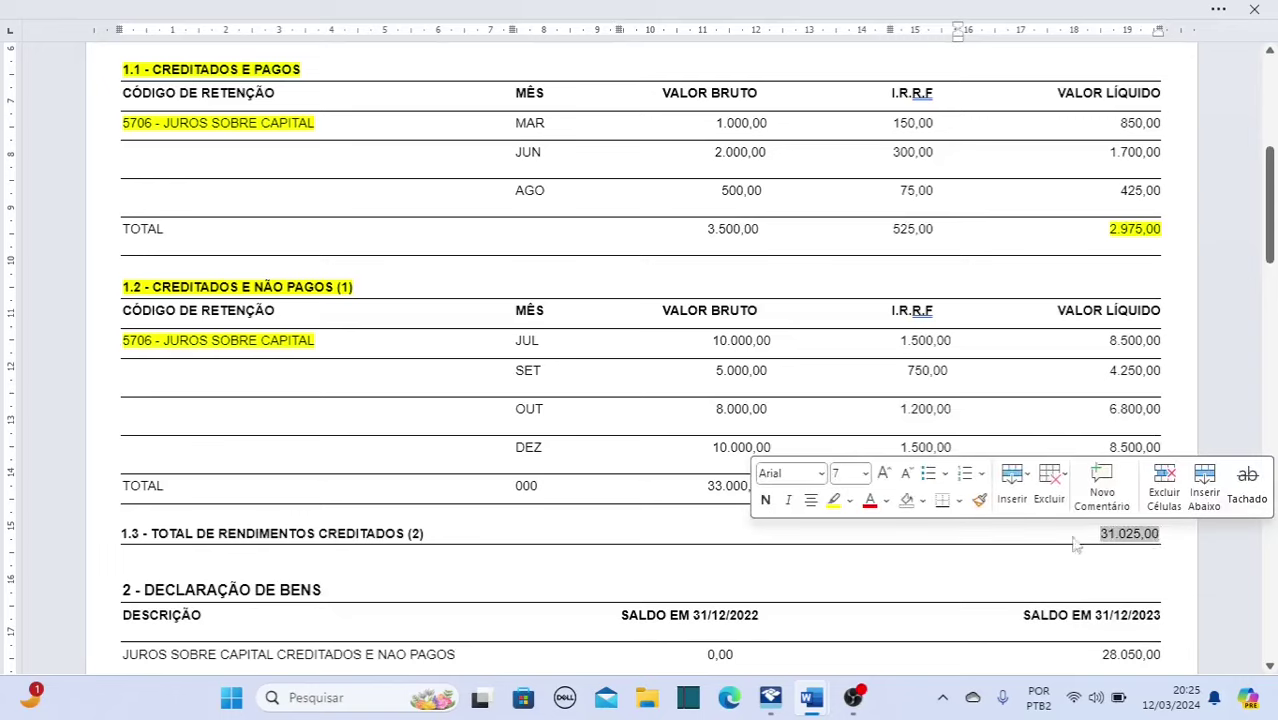
click(834, 502)
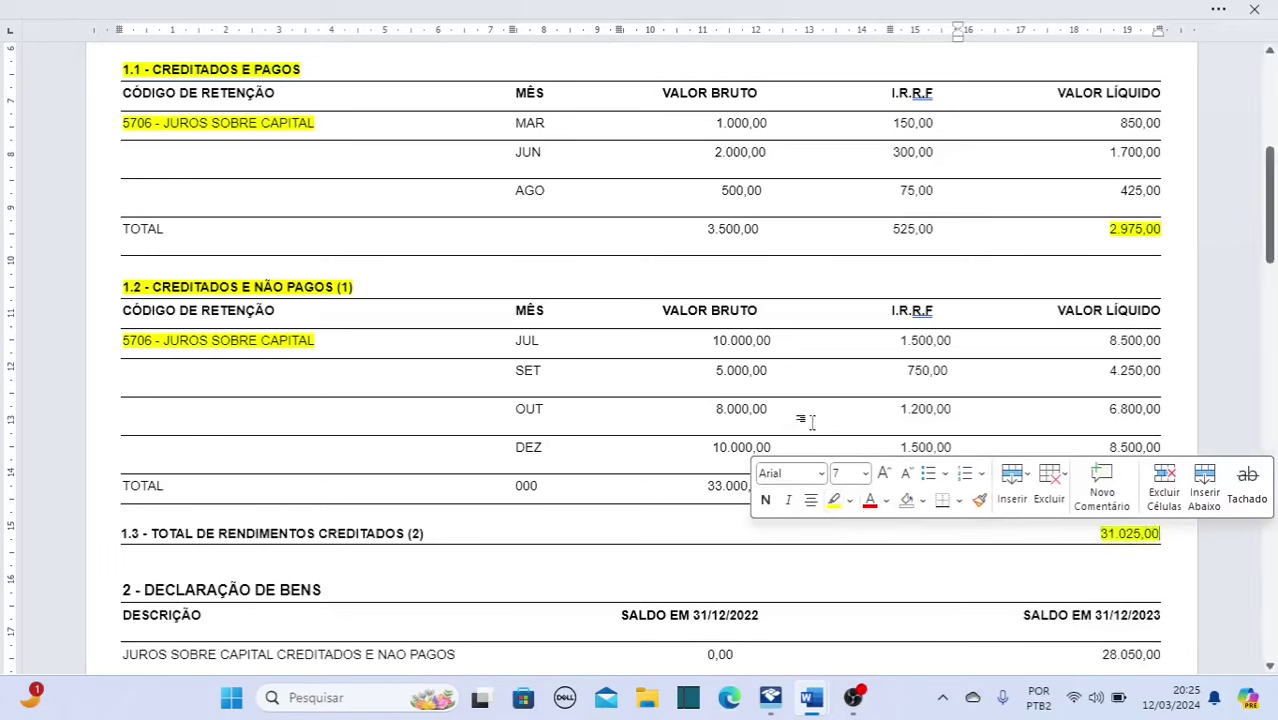
scroll(815, 395, up, 1)
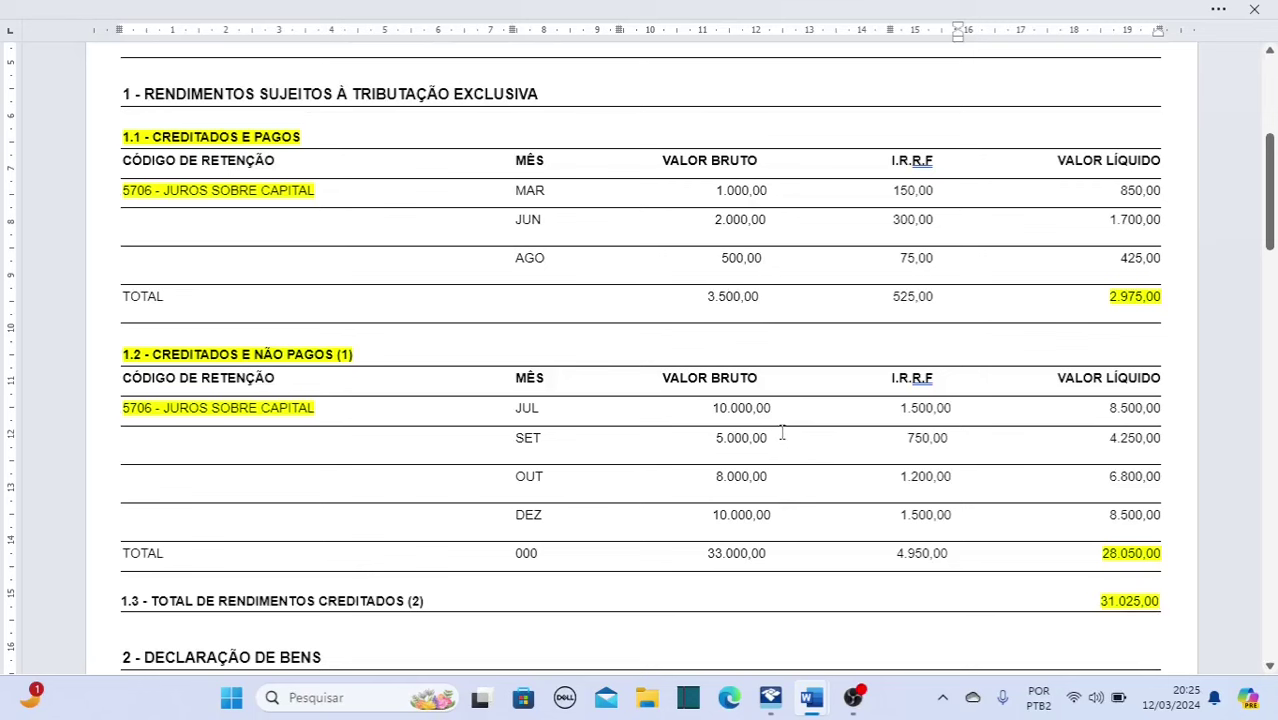
Step: Switch to IRPF 2024 and start a new exclusively taxed income entry of type "10 - Juros sobre capital próprio"
click(770, 697)
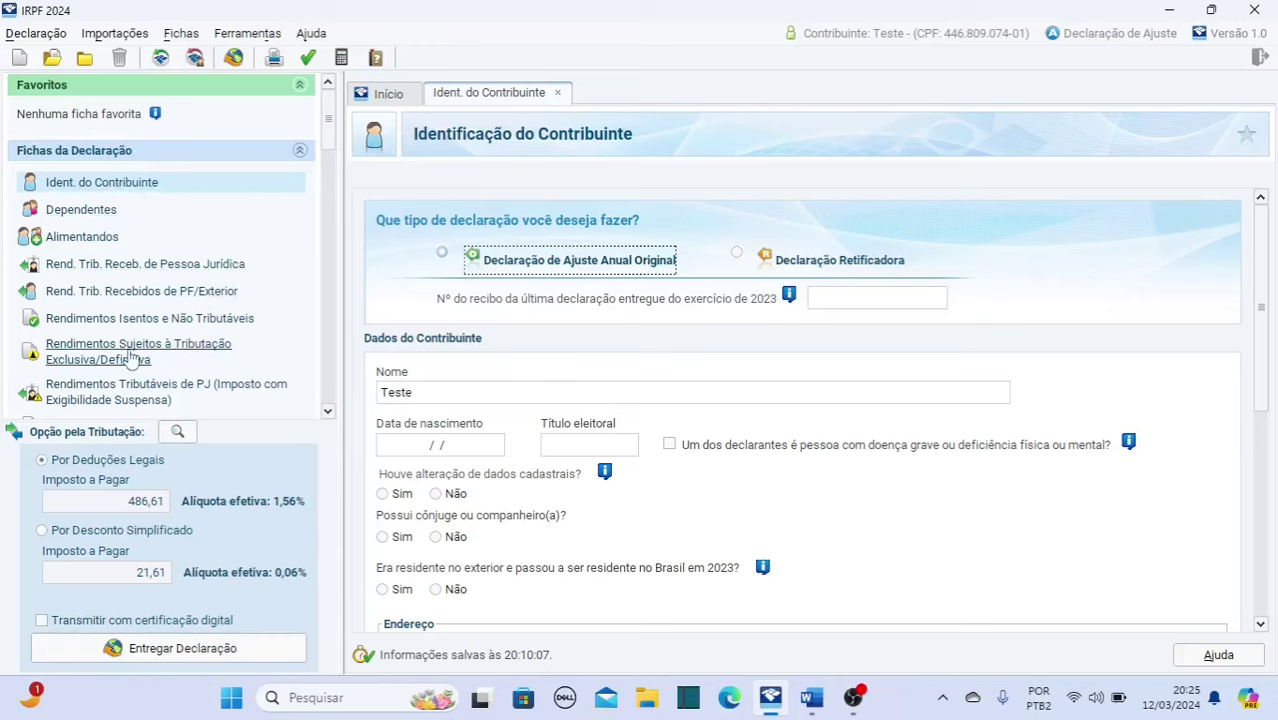
click(125, 347)
click(1016, 605)
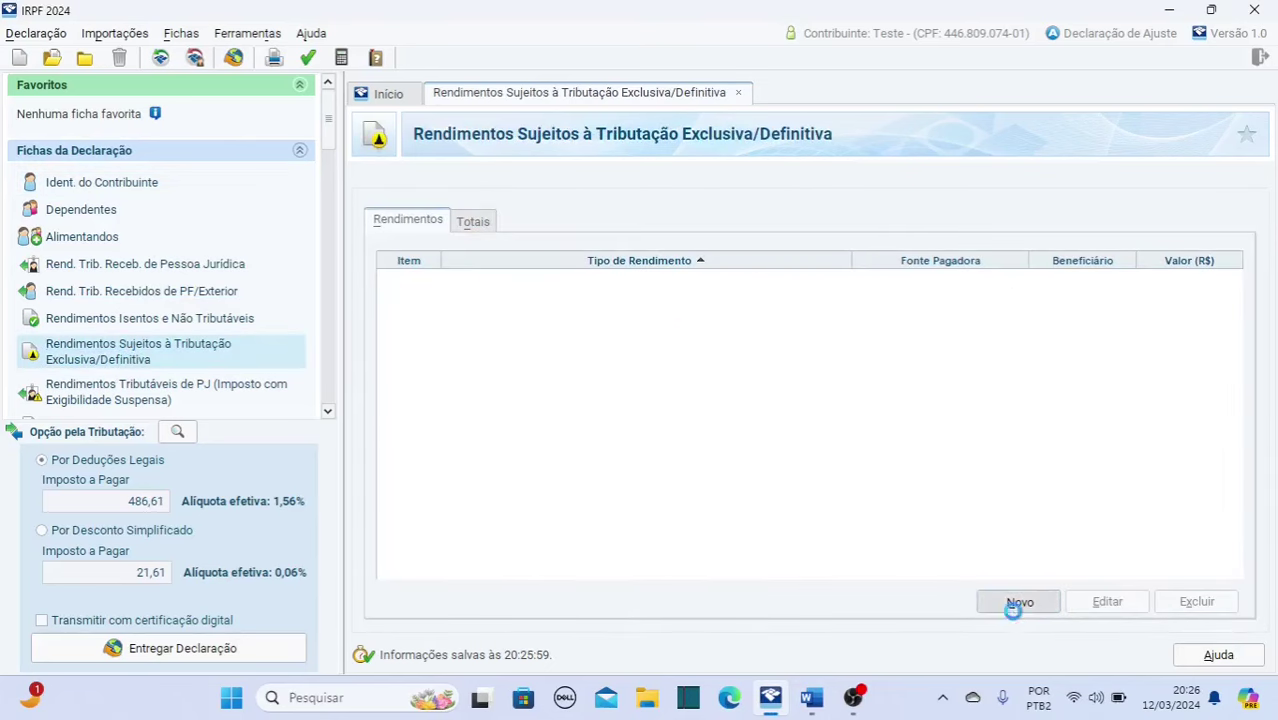
click(830, 246)
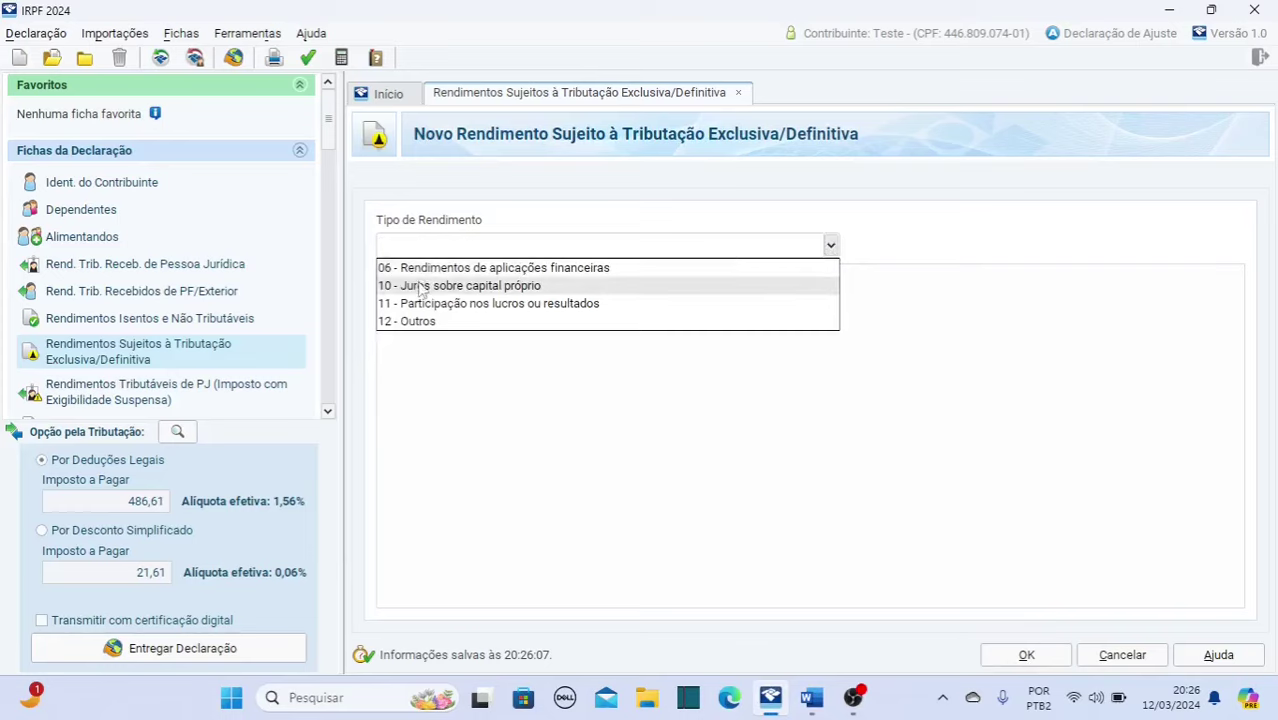
click(460, 290)
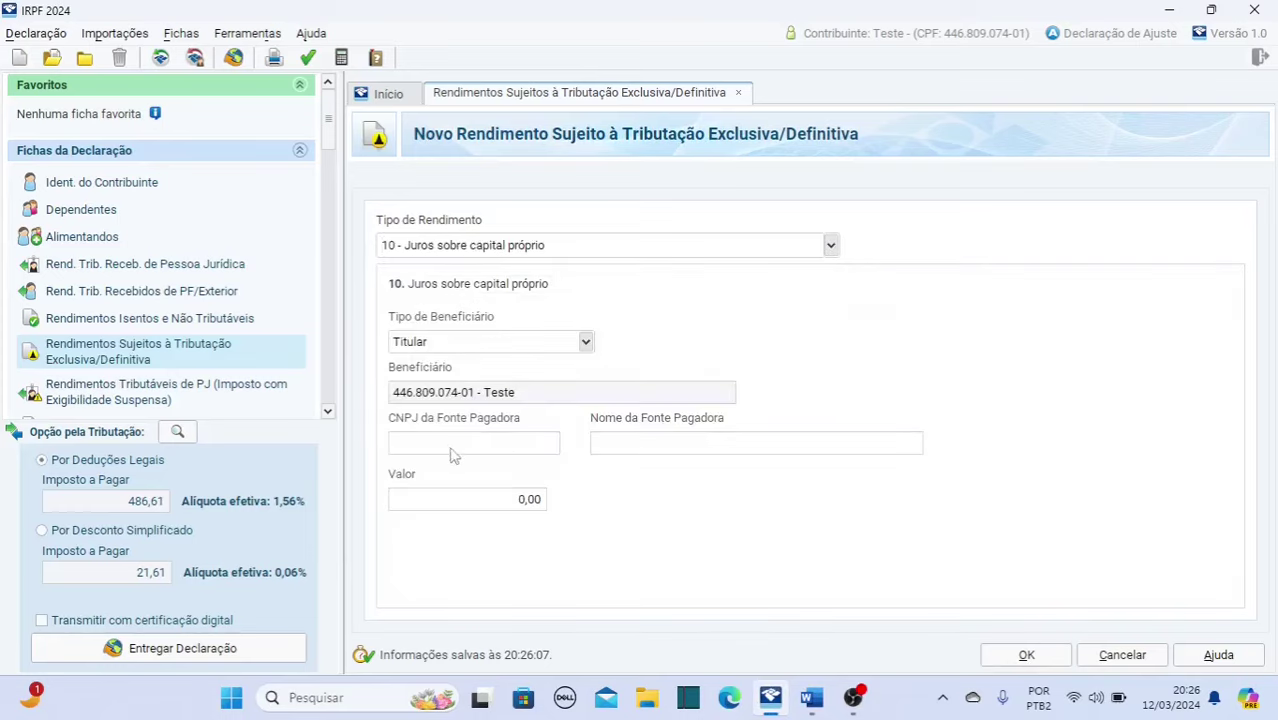
Step: Copy ITAUSA's CNPJ from the Word income report into the paying source's CNPJ field of the IRPF 2024 entry
mouse_move(813, 705)
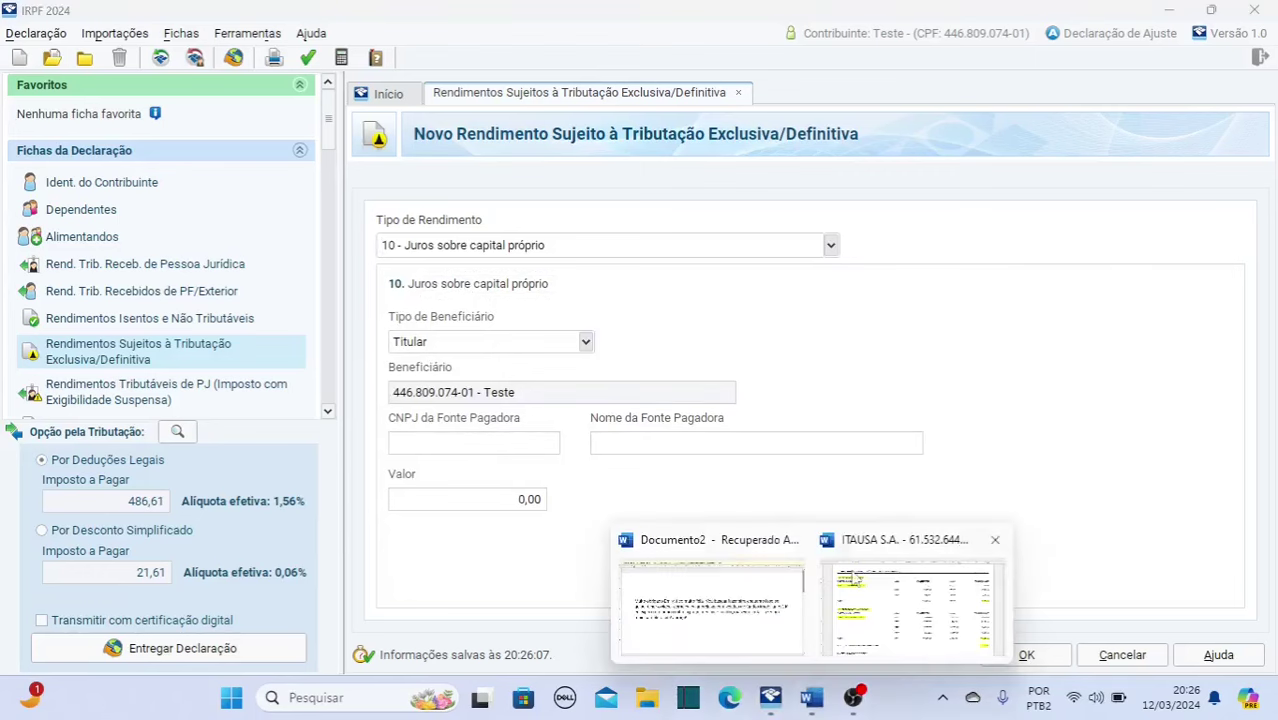
click(901, 662)
drag(1043, 436, 1162, 434)
key(ctrl+c)
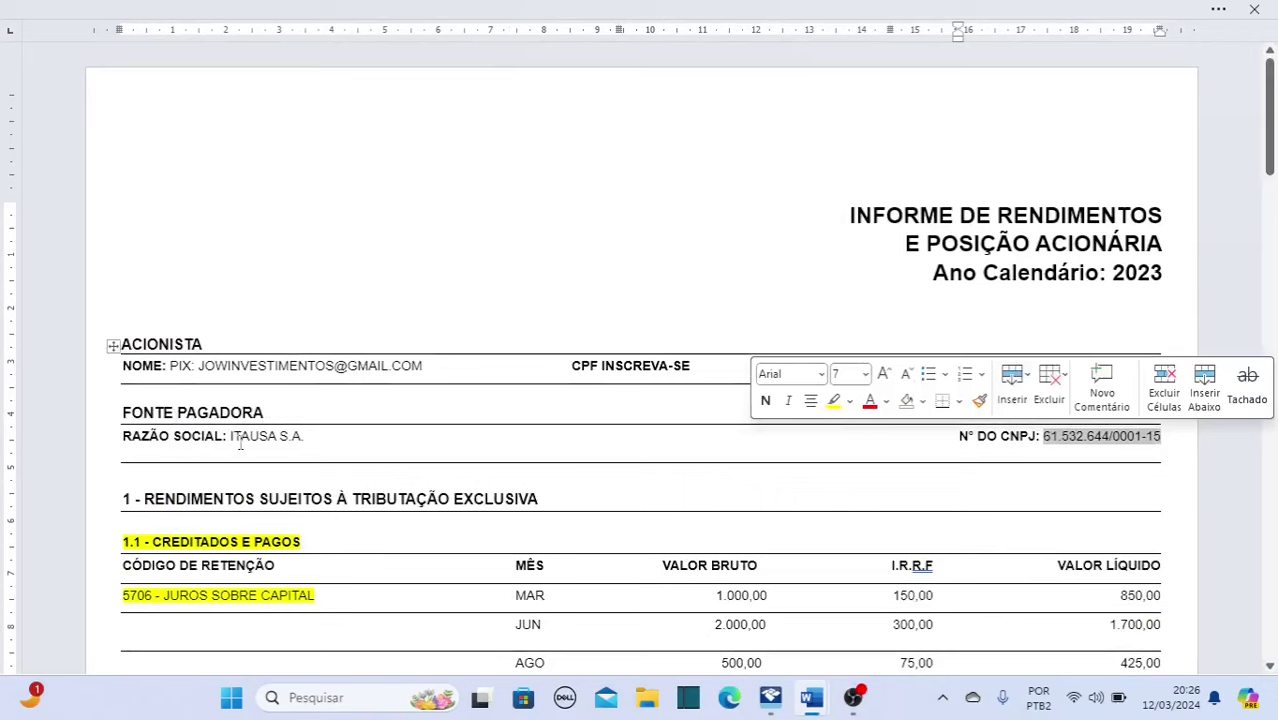
right_click(1068, 449)
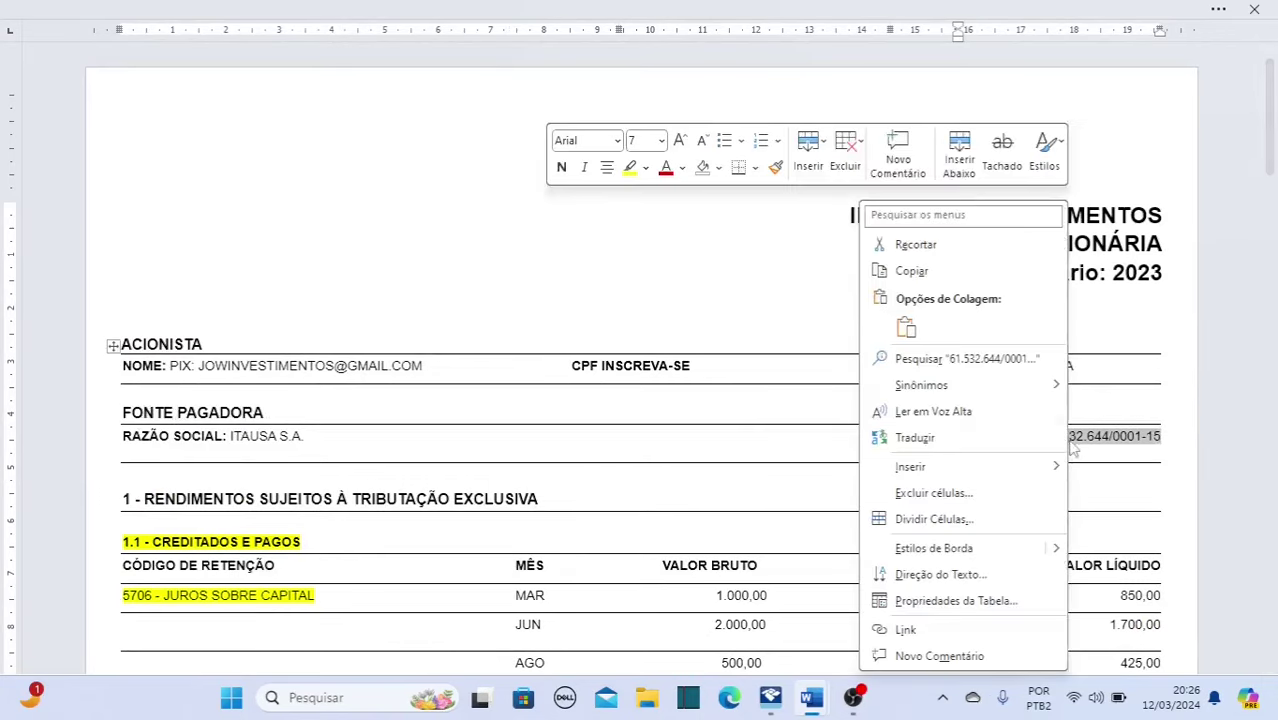
click(926, 271)
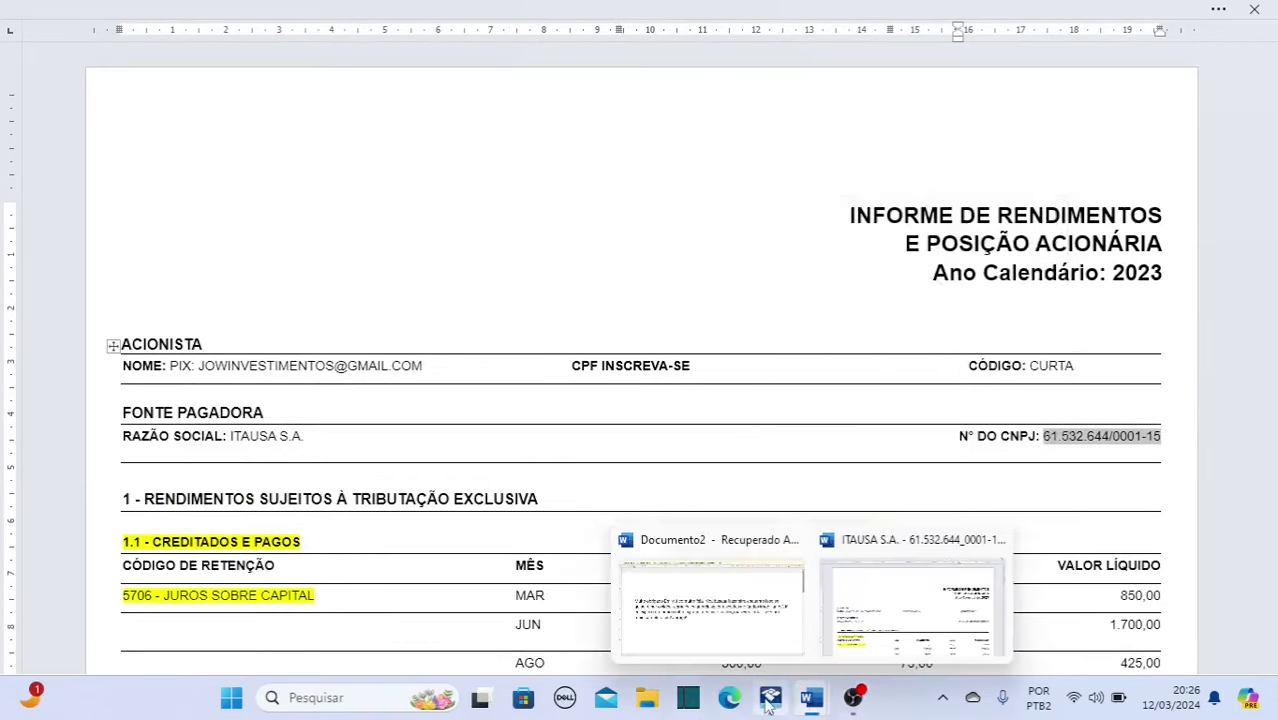
click(770, 697)
click(497, 447)
key(ctrl+v)
key(Tab)
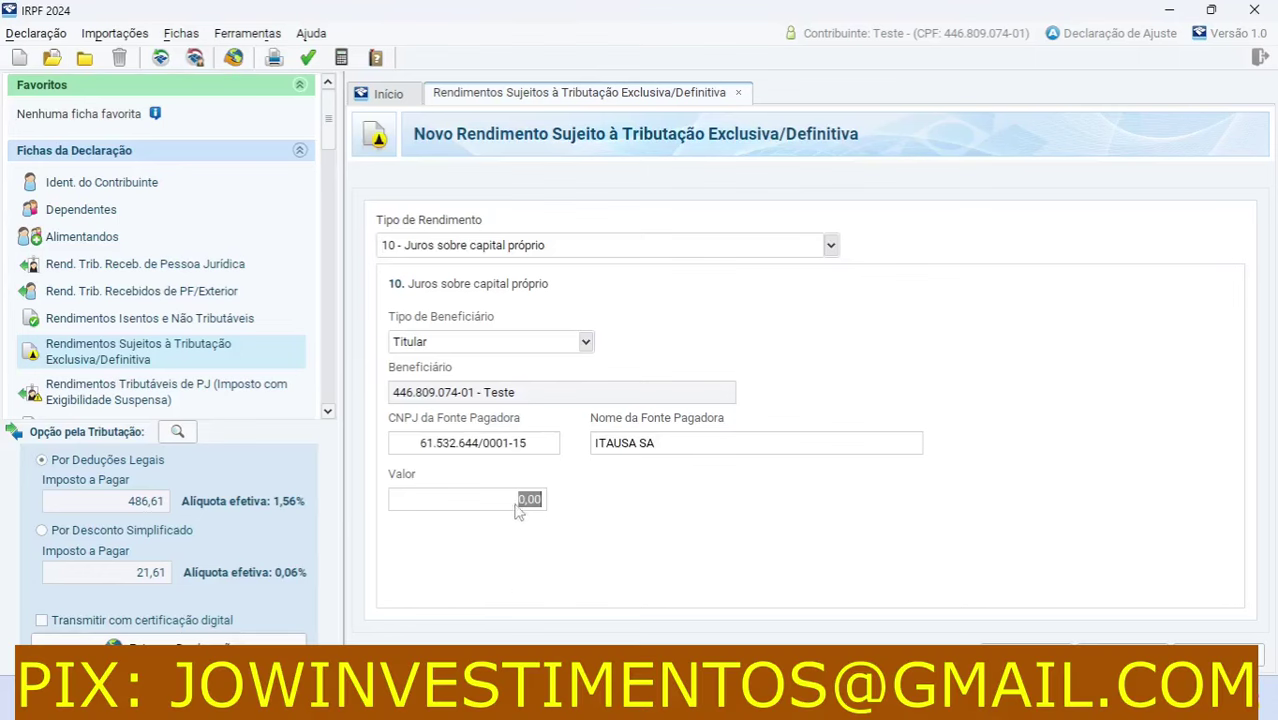
Step: Look up the section 1.3 total credited income in the Word report, enter 31025 as the IRPF entry's value, and save it
mouse_move(812, 700)
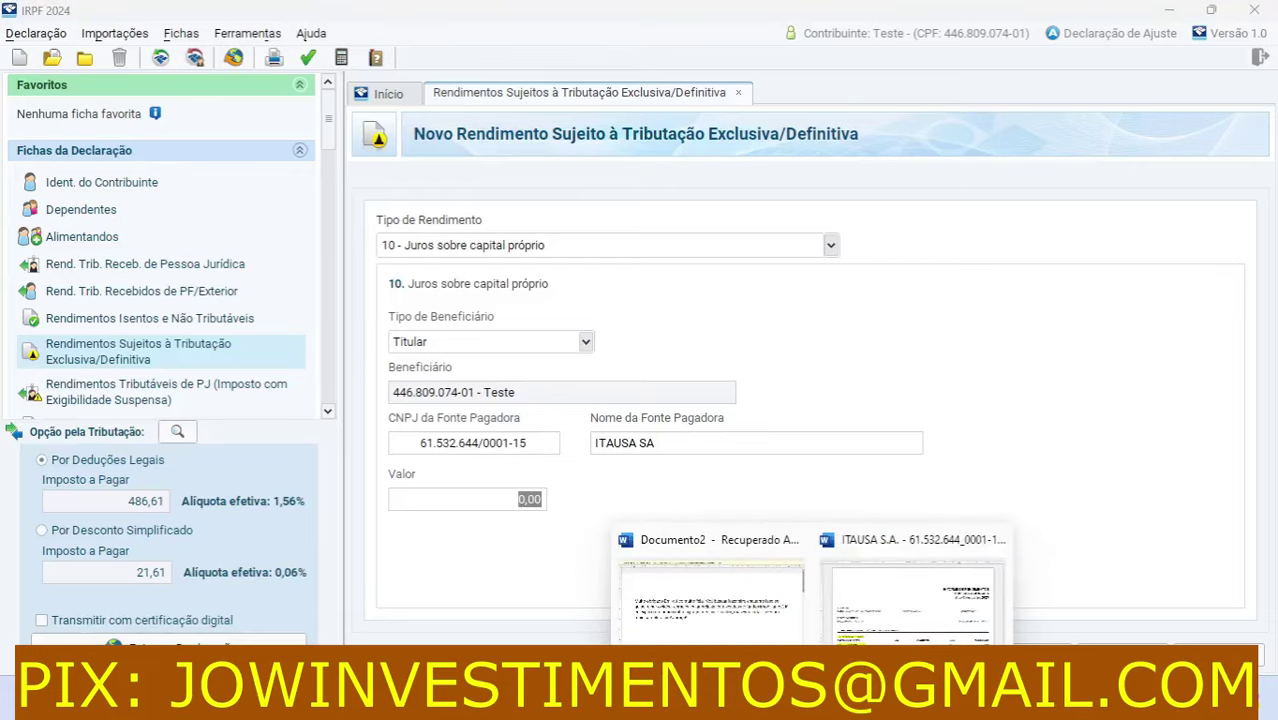
click(912, 600)
scroll(1033, 519, down, 5)
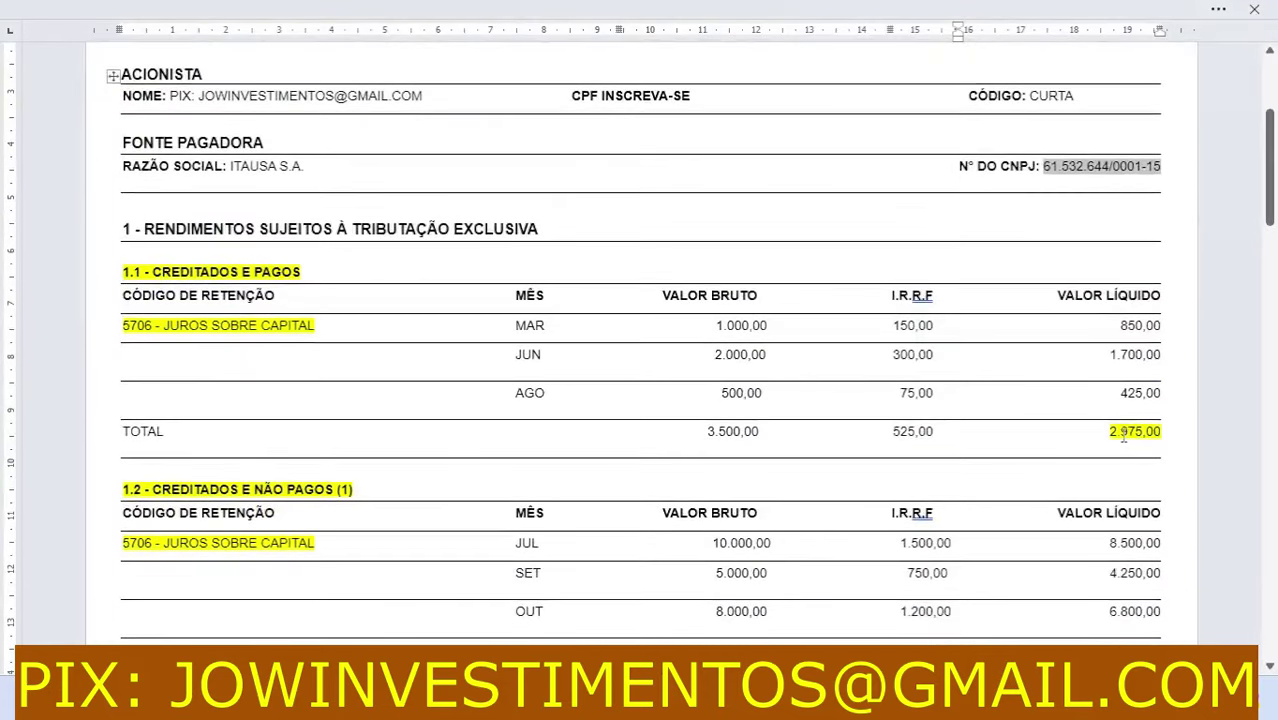
scroll(1145, 432, down, 3)
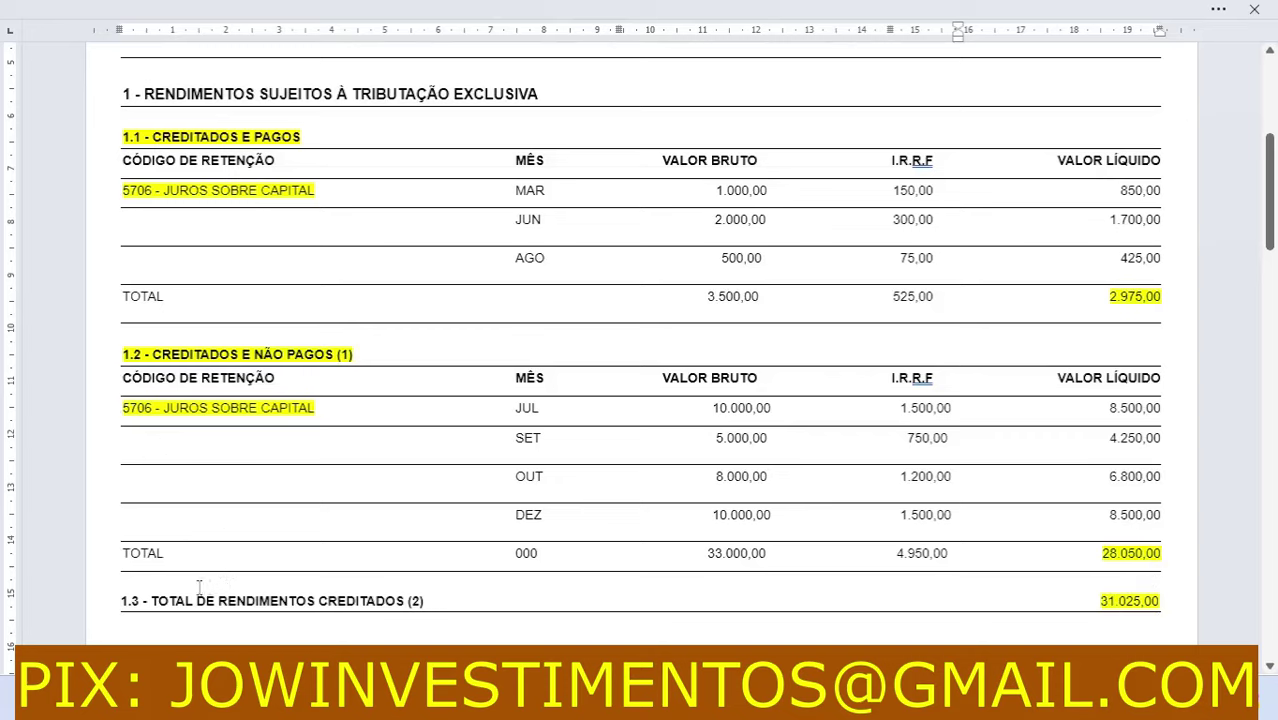
drag(152, 600, 333, 612)
click(714, 622)
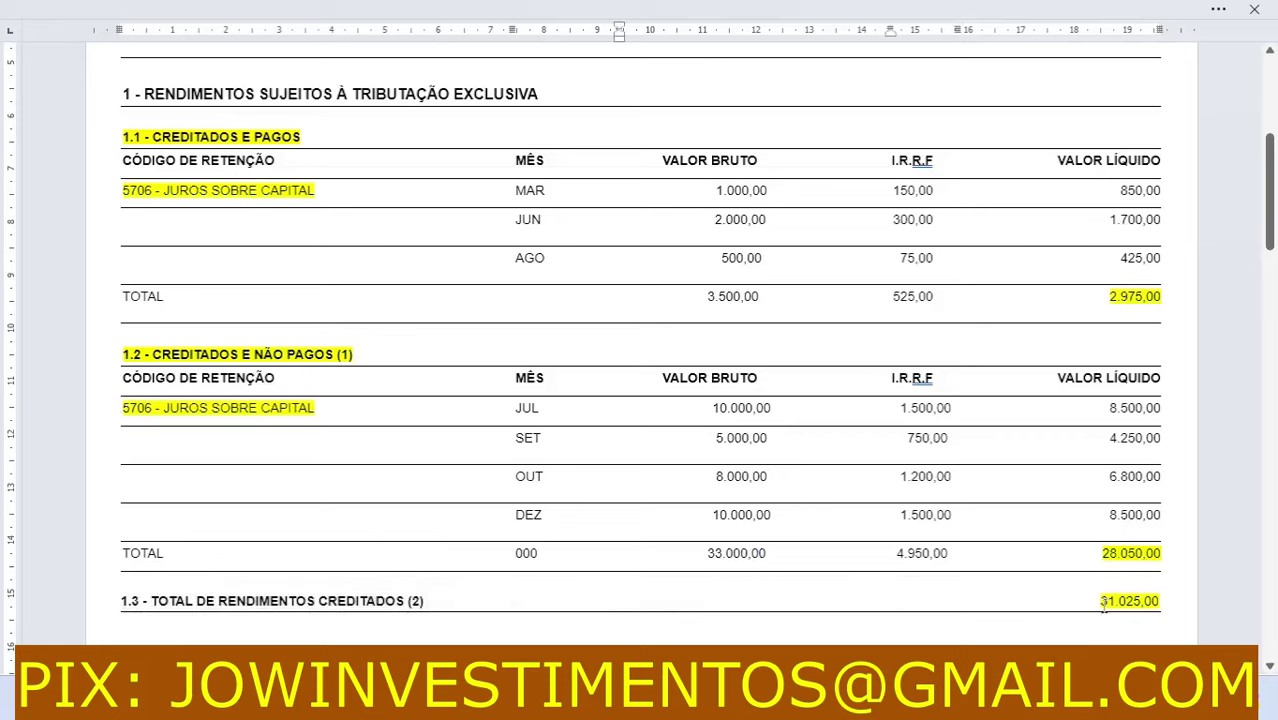
drag(1100, 602, 1156, 599)
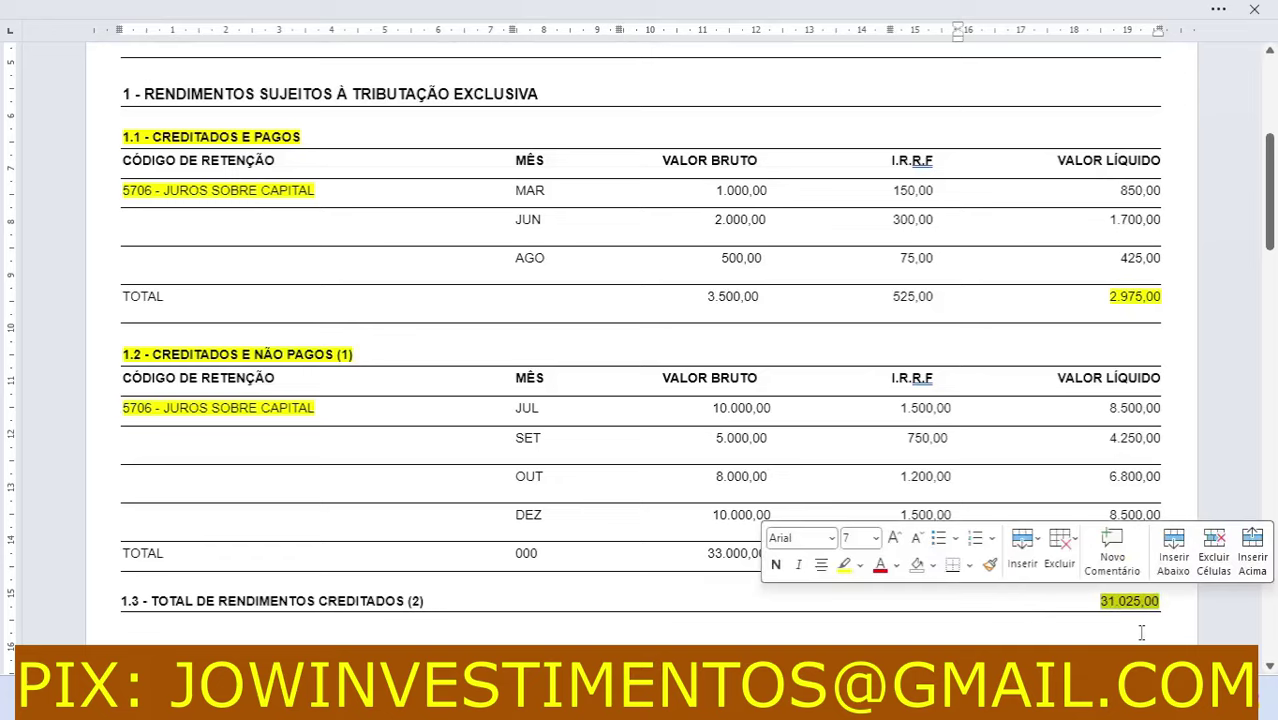
click(1104, 628)
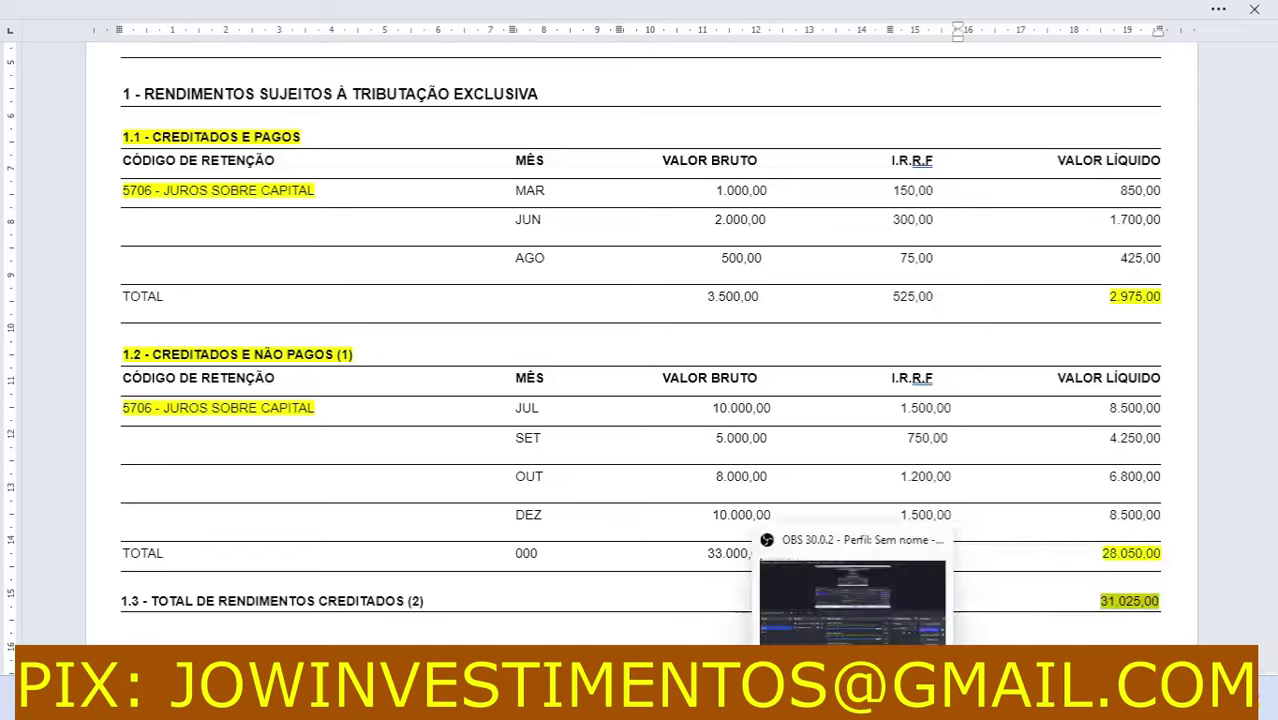
click(770, 697)
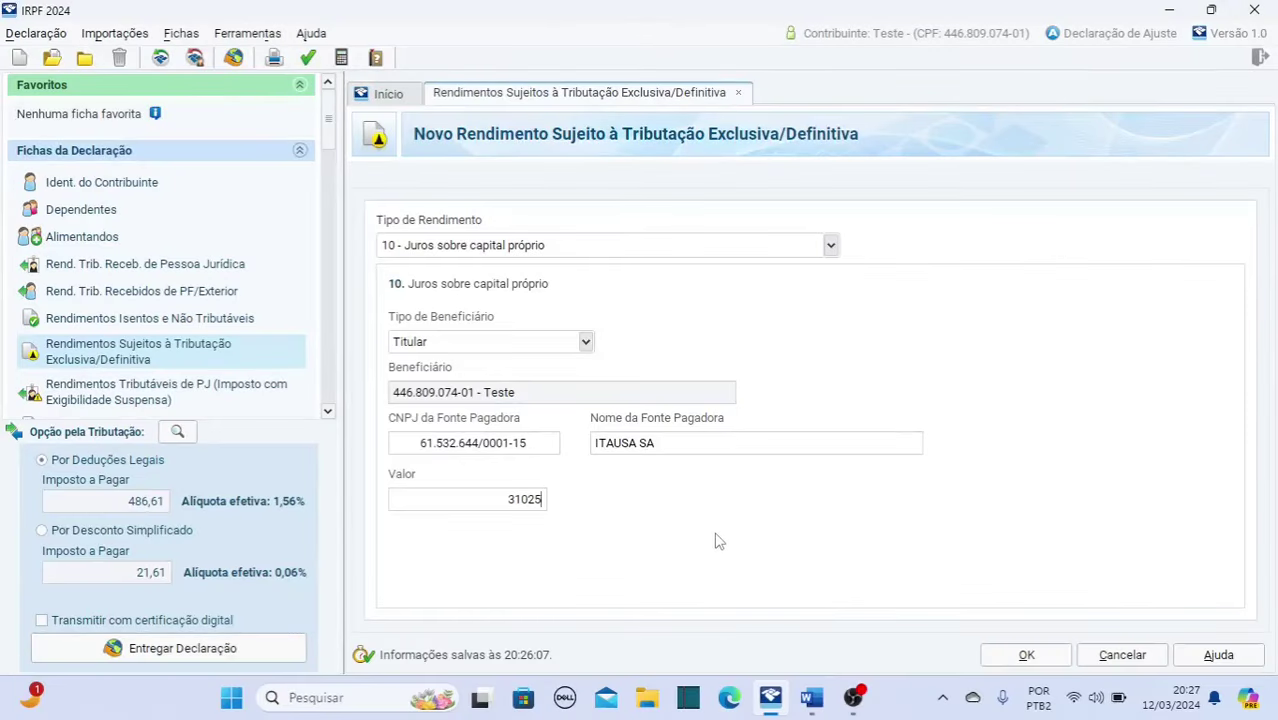
click(1026, 655)
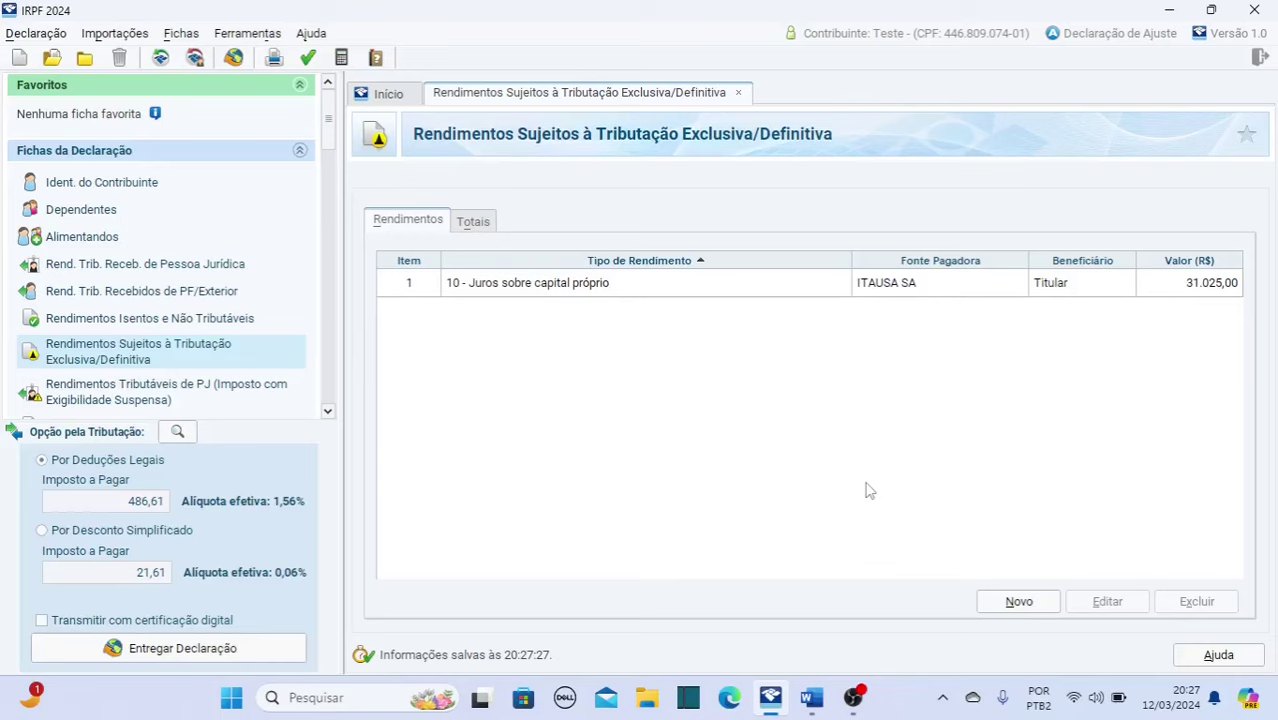
Step: Switch to the Word report and highlight "SALDO EM 31/12/2023" and its 28.050,00 balance in yellow under Declaração de Bens
click(811, 697)
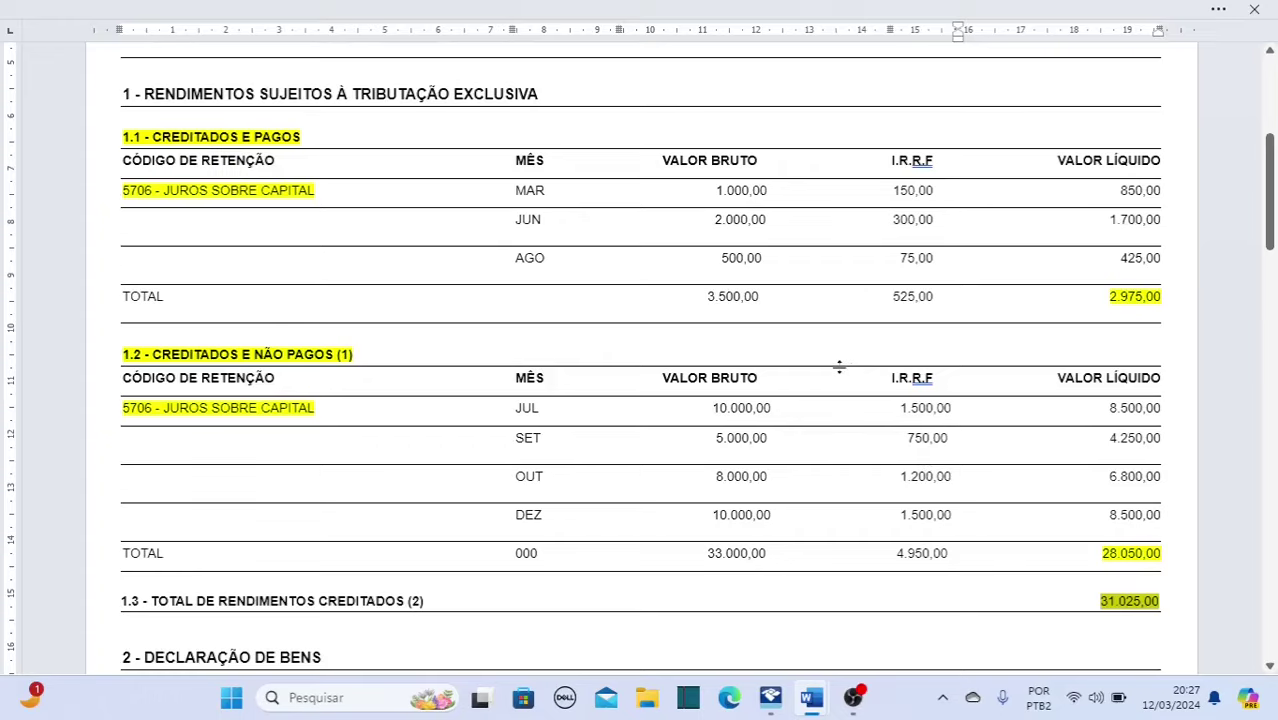
scroll(839, 366, down, 5)
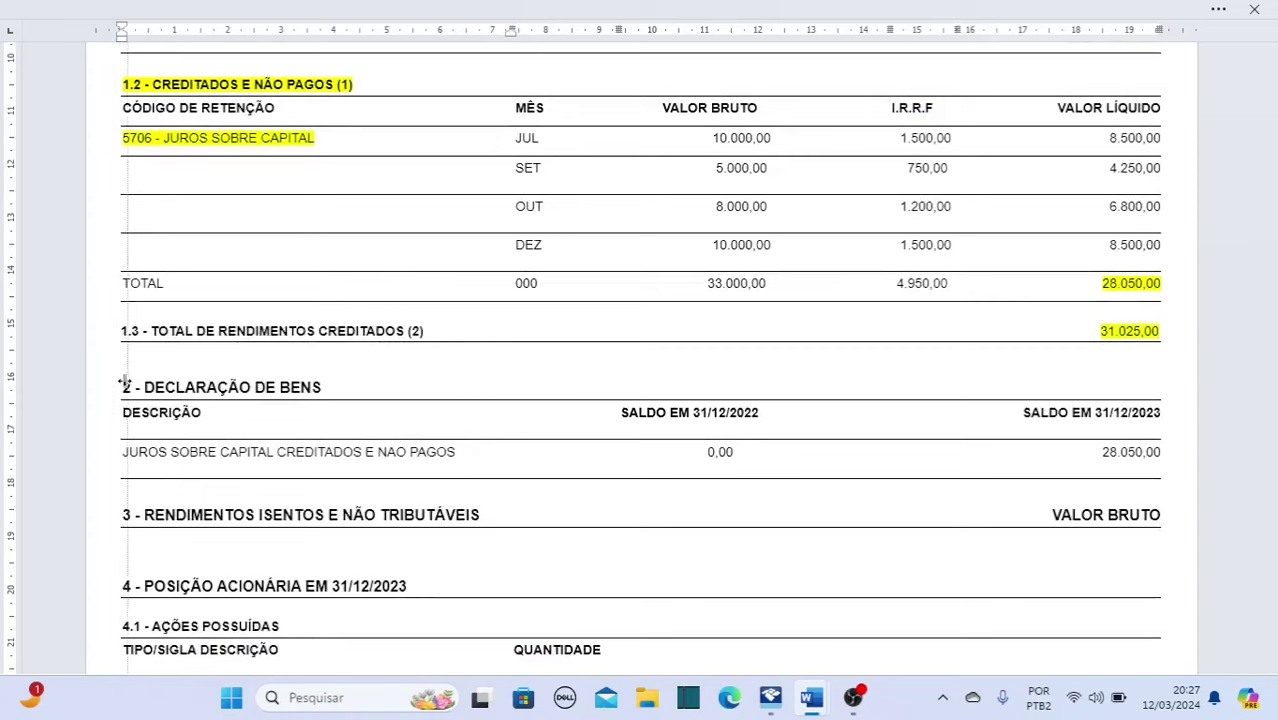
drag(131, 451, 458, 455)
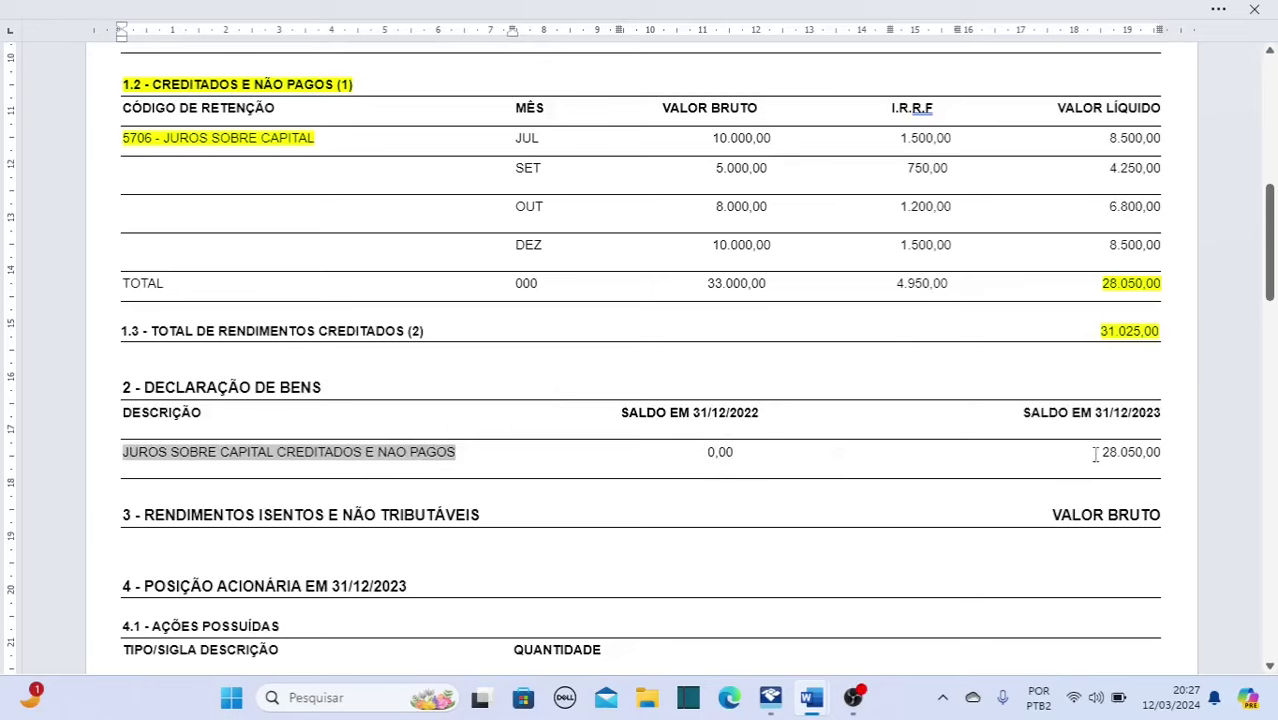
drag(1098, 452, 1160, 452)
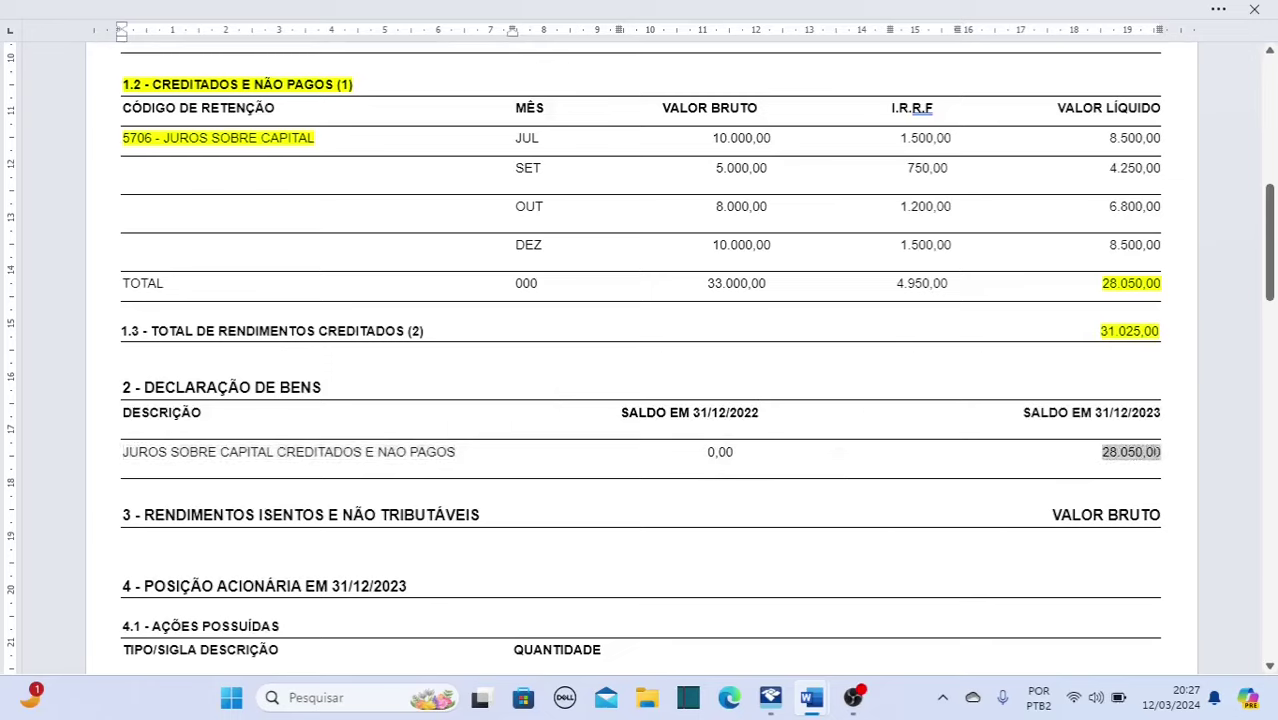
click(1004, 497)
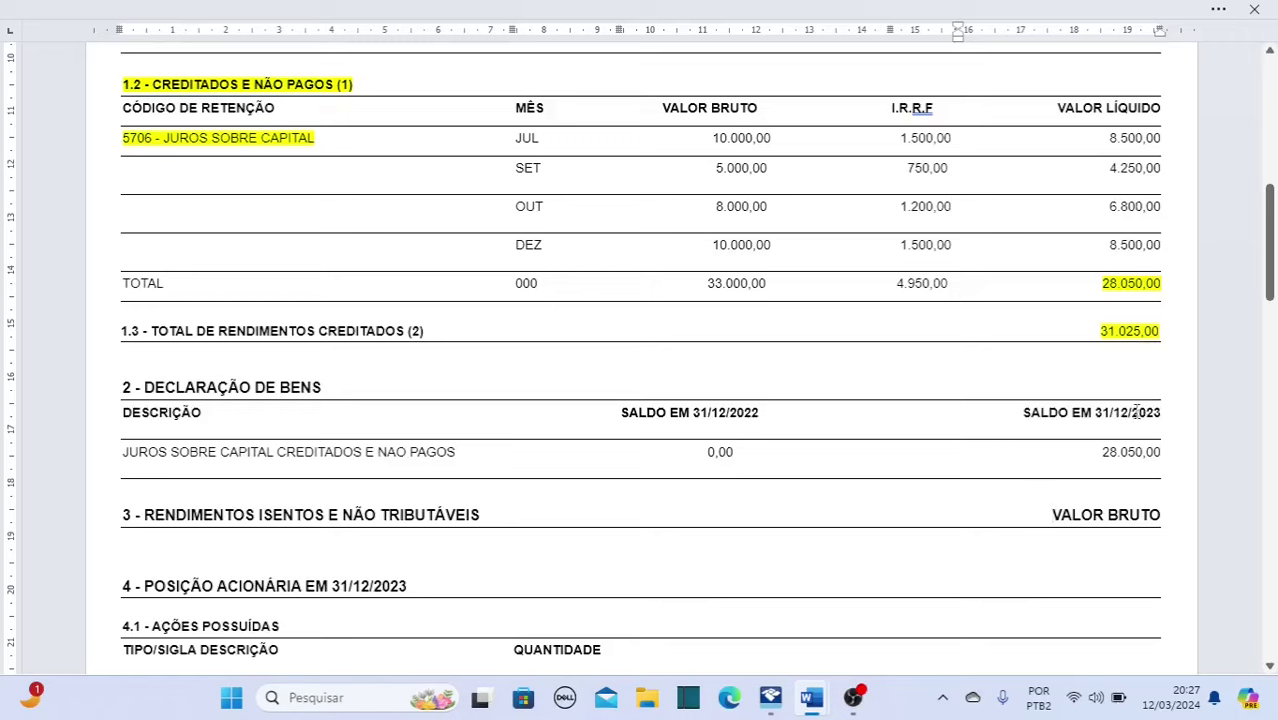
triple_click(1136, 412)
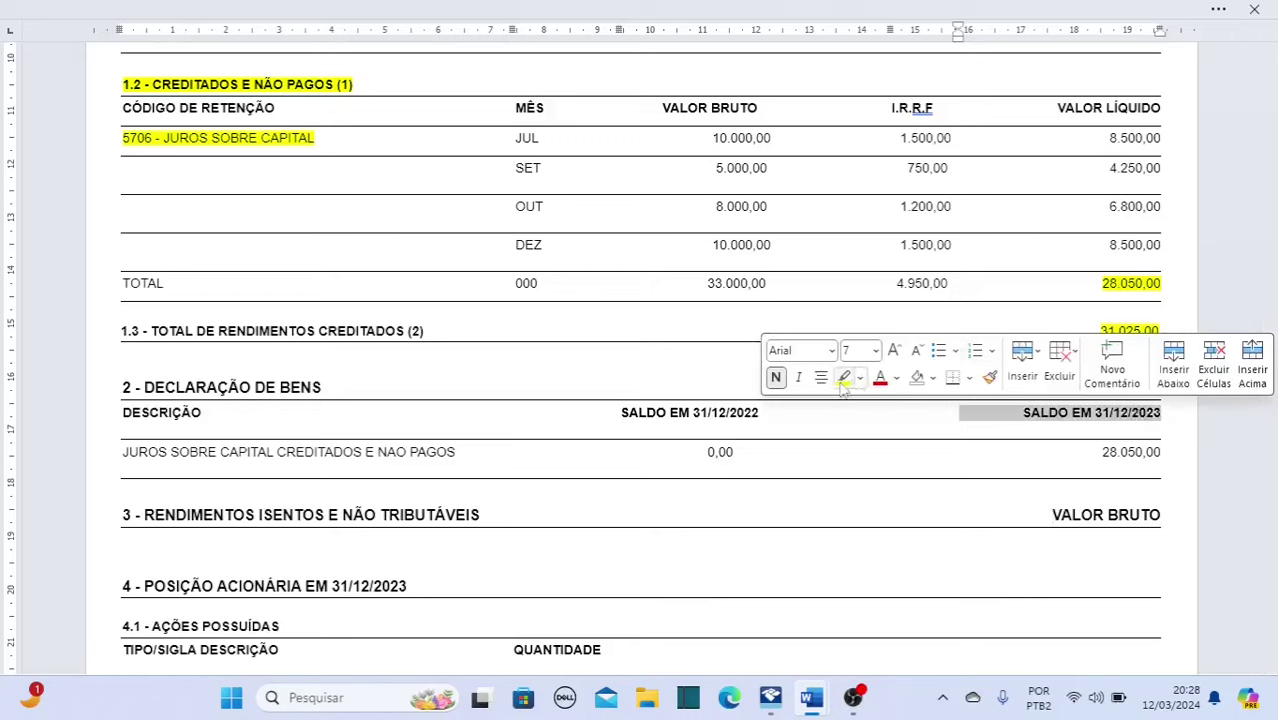
click(843, 380)
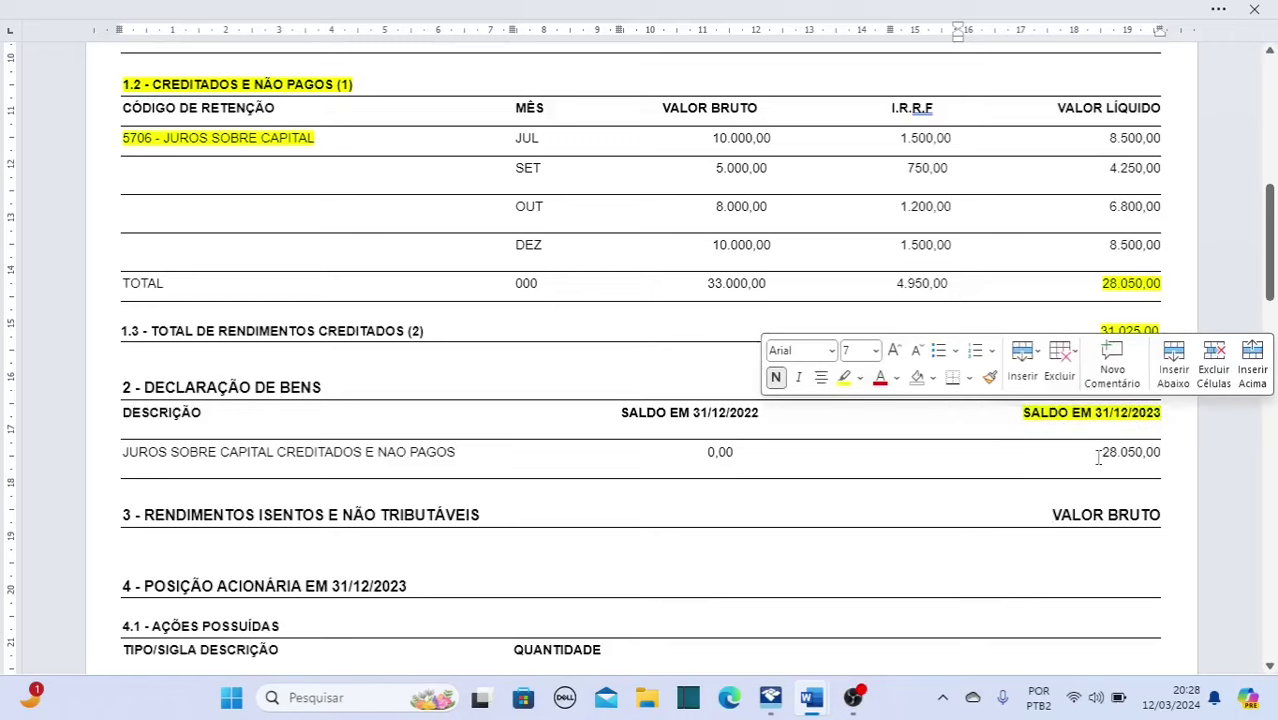
double_click(1125, 455)
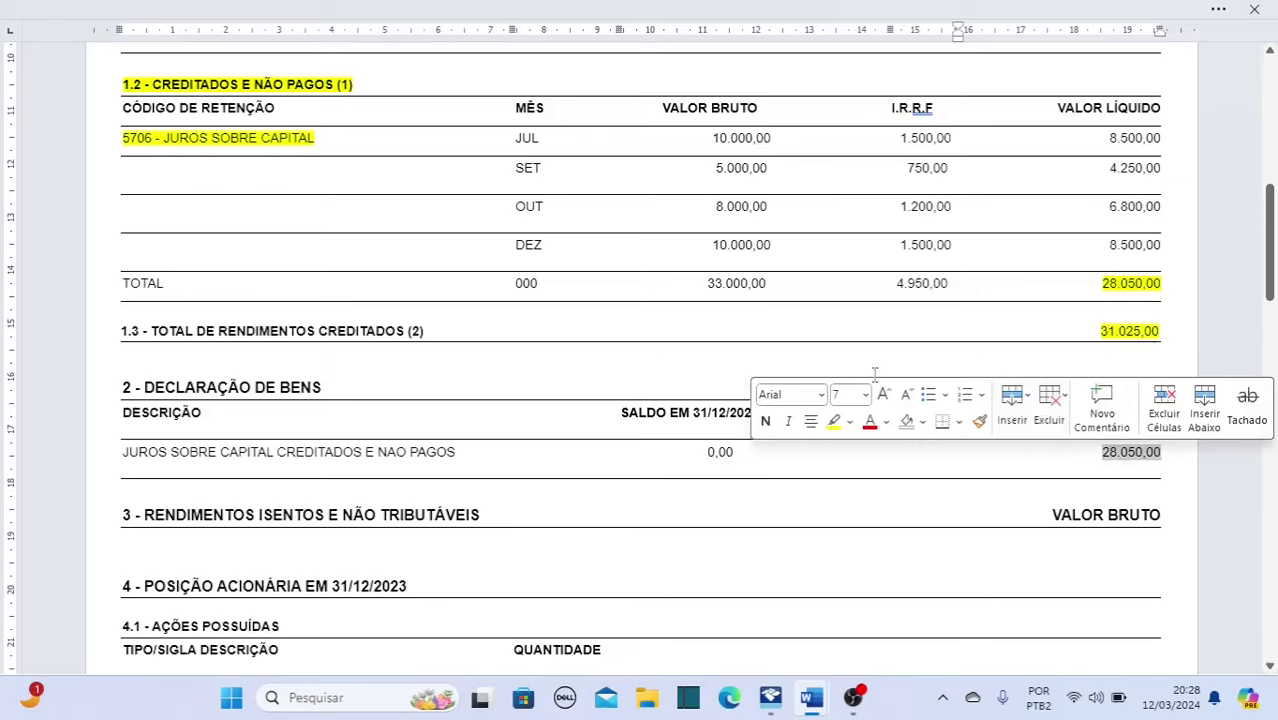
click(838, 422)
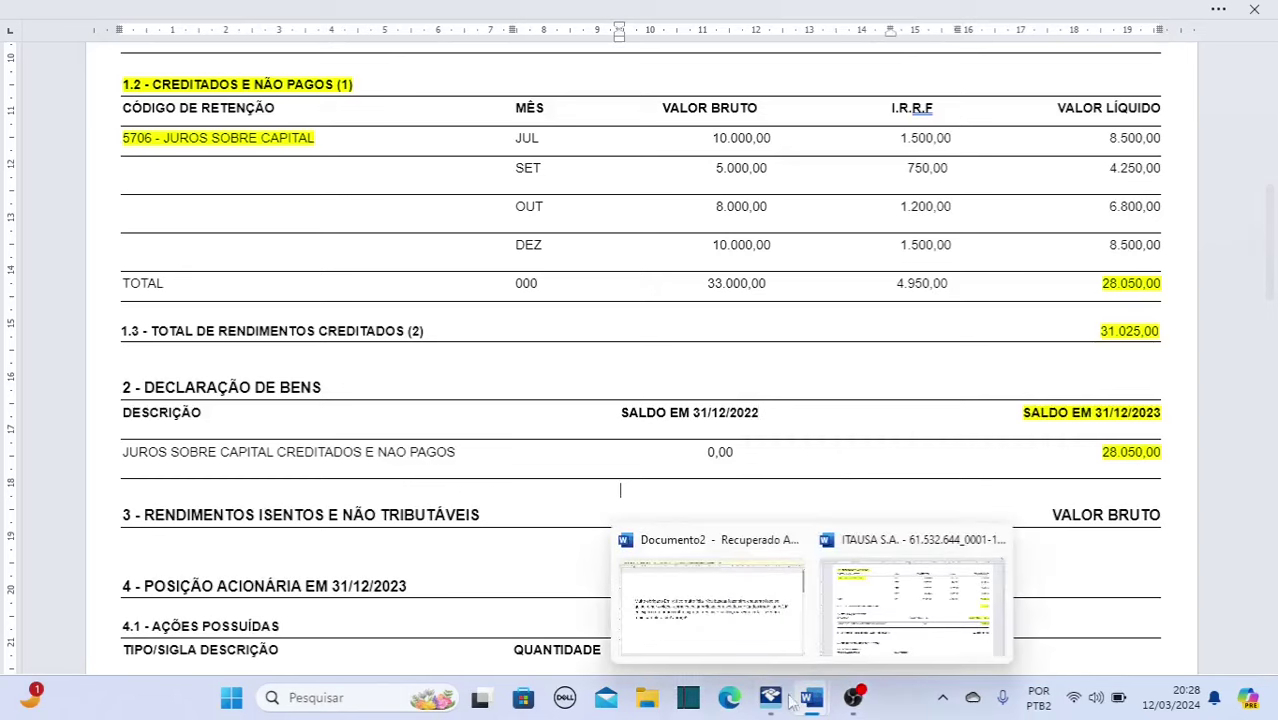
Step: Switch back to IRPF 2024 and start a new asset entry in the Bens e Direitos form
click(772, 700)
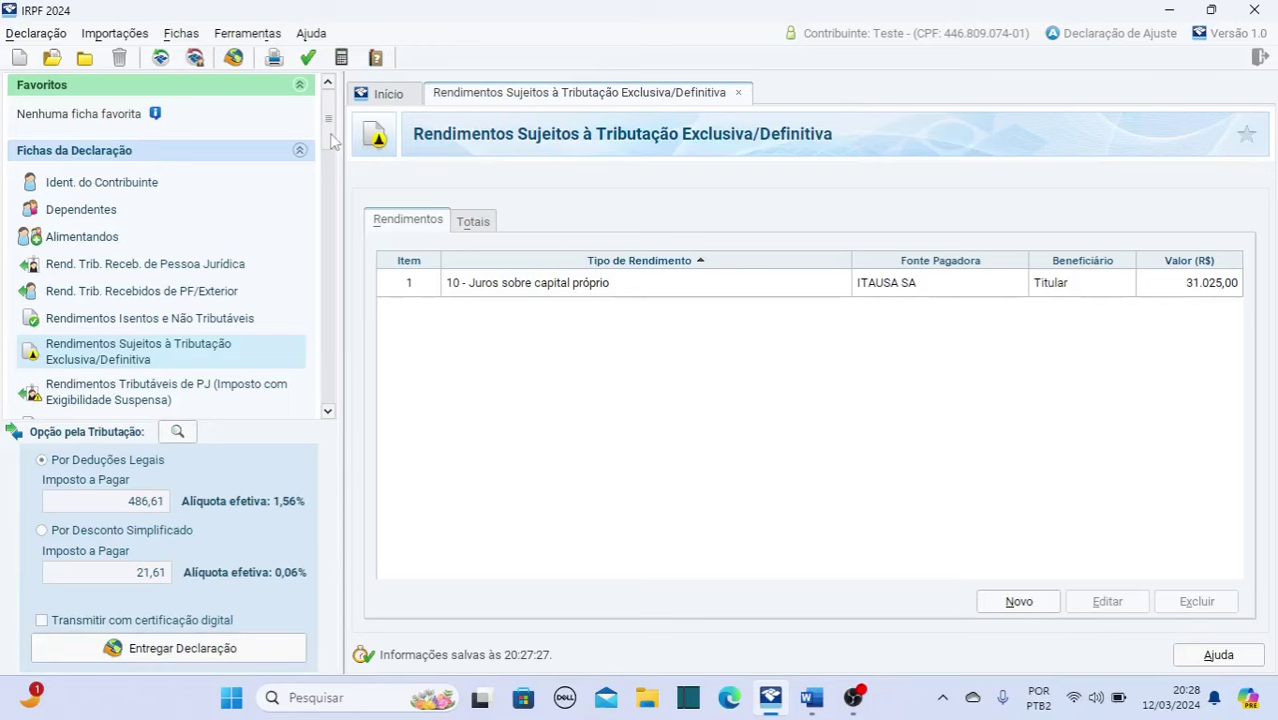
scroll(303, 199, down, 5)
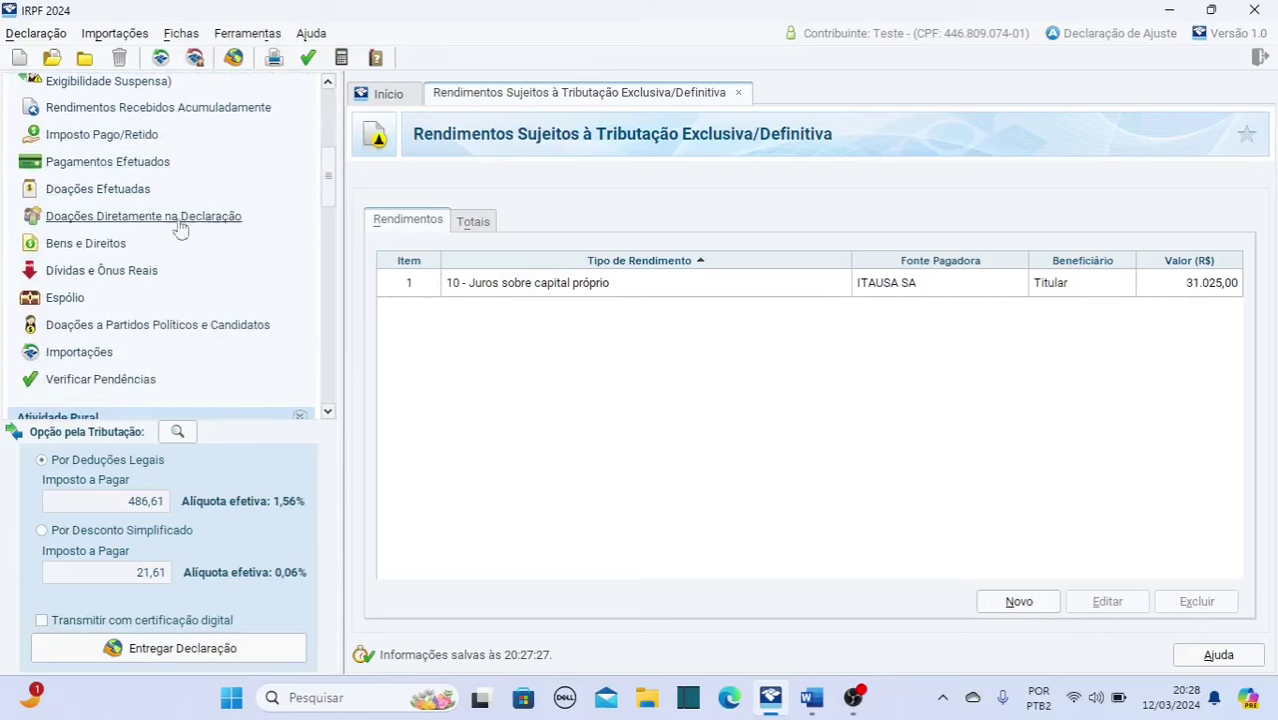
click(122, 246)
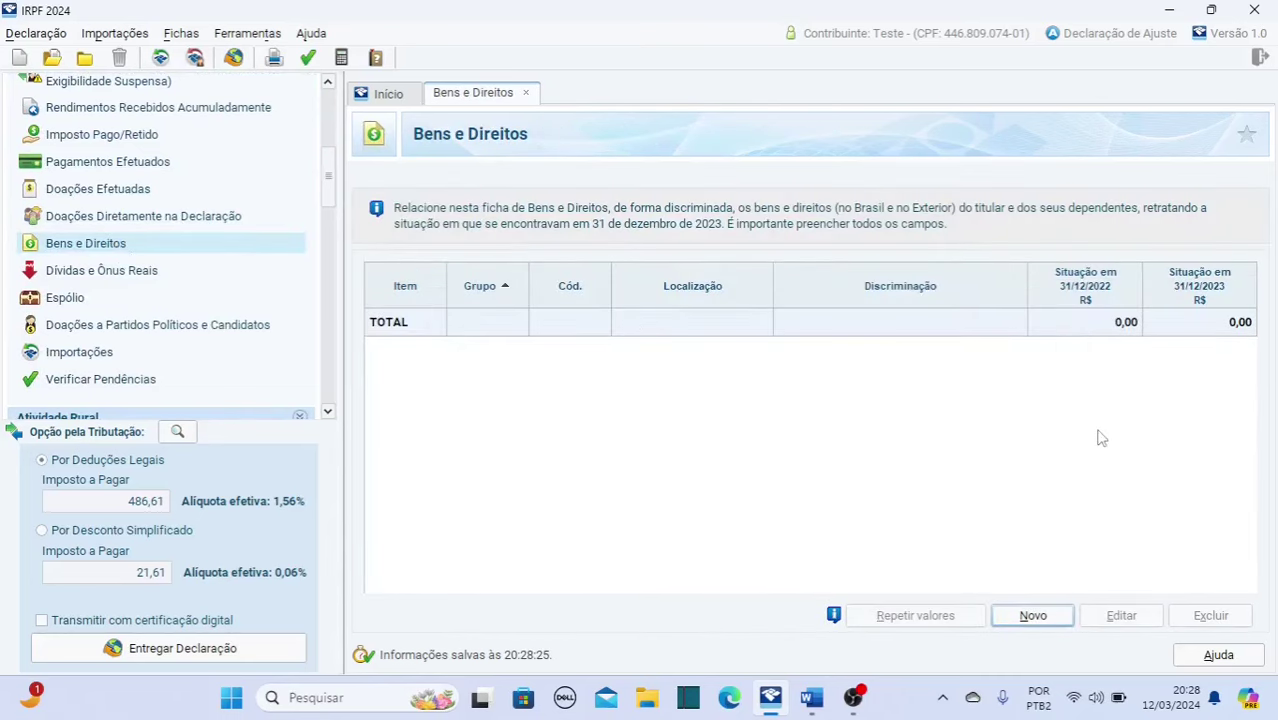
click(1027, 620)
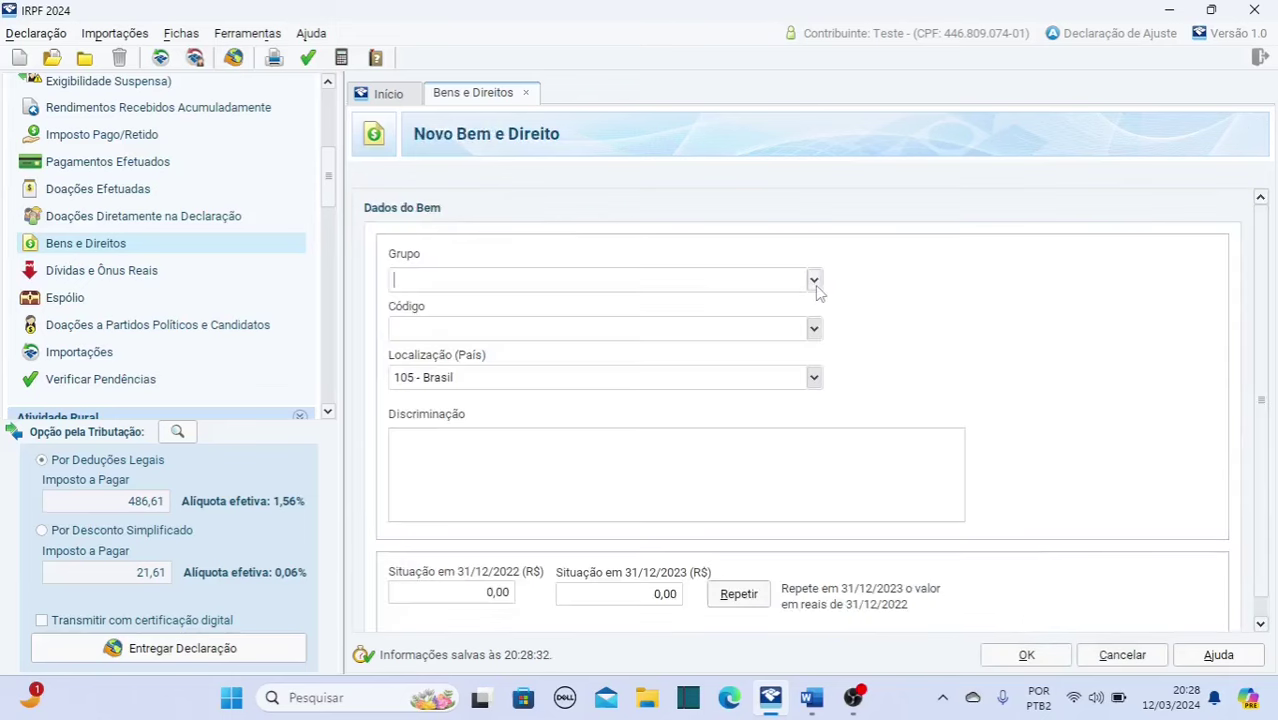
Step: Classify the new asset under group "99 - Outros Bens e Direitos" with code "07 - Juros Sobre Capital Próprio creditado, mas não pago"
click(814, 281)
click(450, 444)
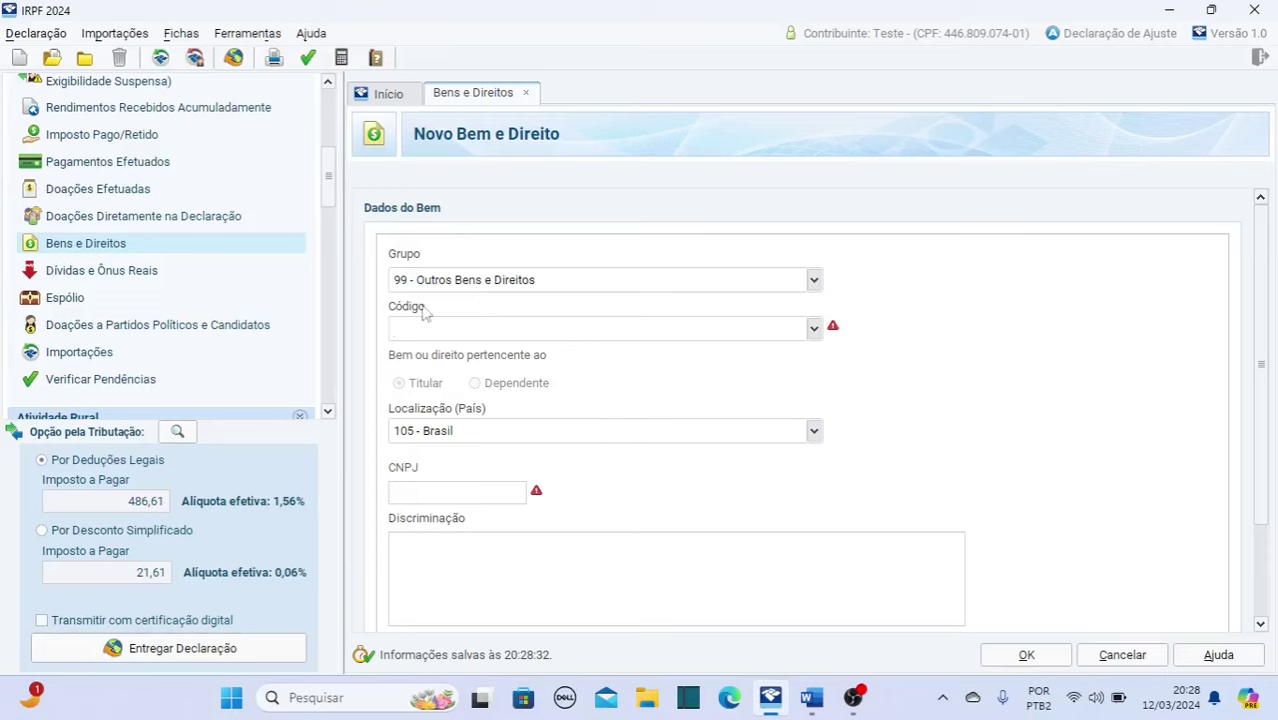
click(814, 328)
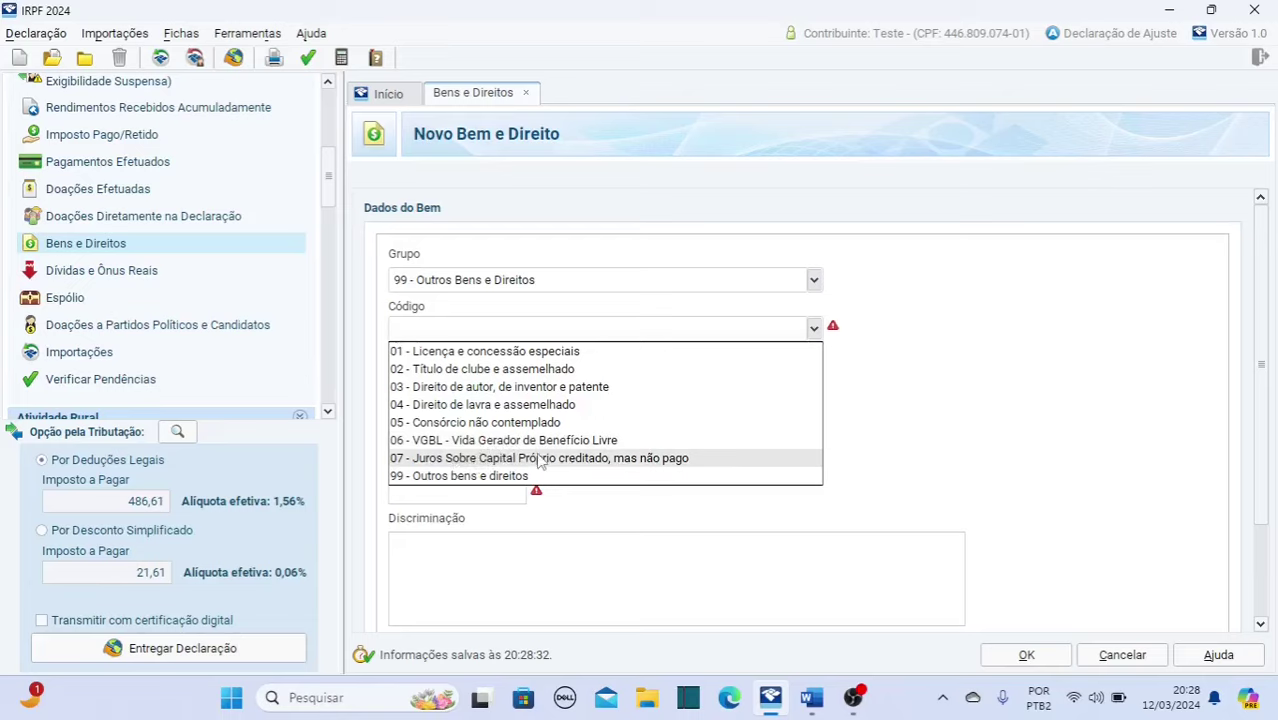
click(538, 460)
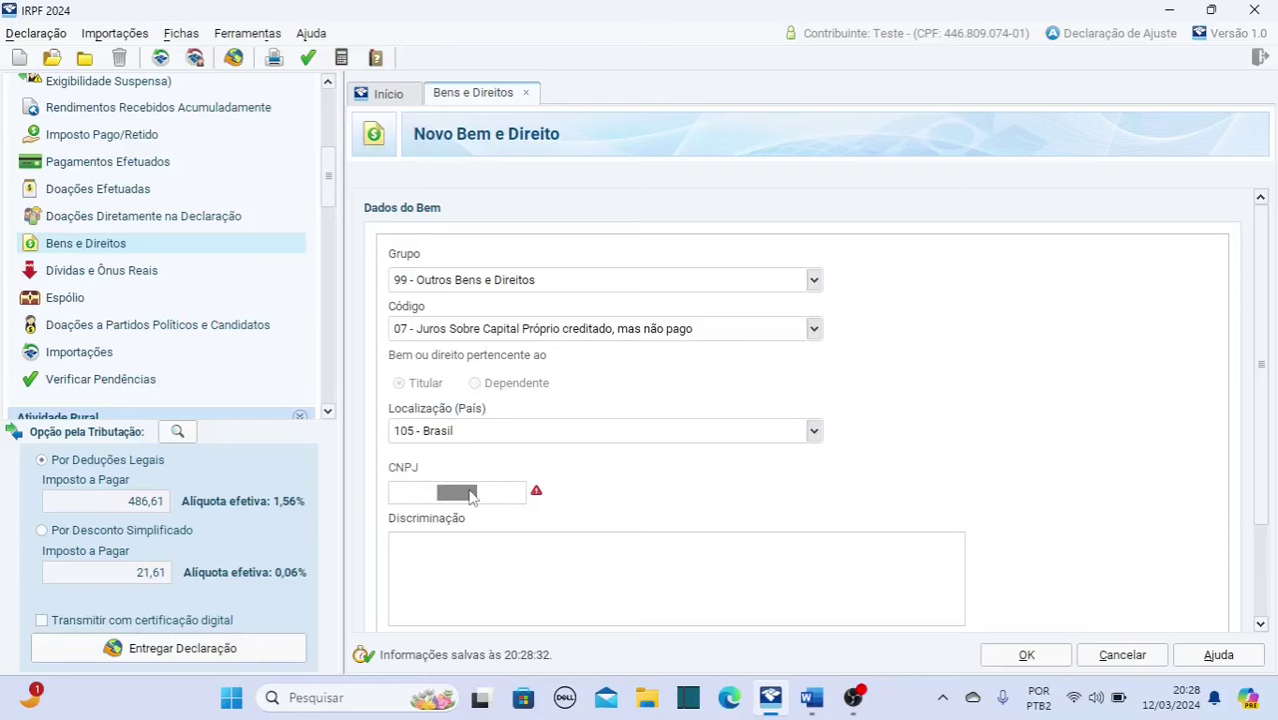
Step: Fill in ITAUSA's CNPJ and describe the asset as "JUROS SOBRE CAPITAL CREDITADO E NÃO PAGO ITAUSA SA."
key(Tab)
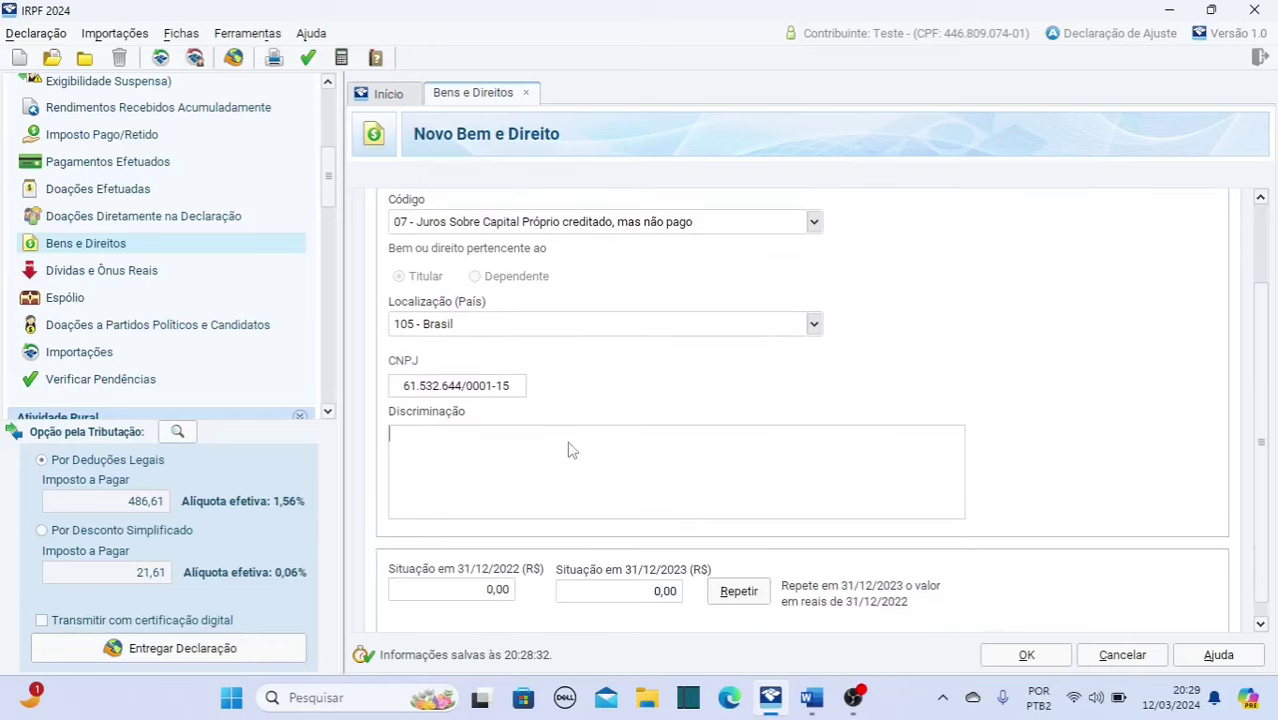
text(JUROS SOBRE CAPITAL CREDITADO E NÃO PAGO ITAUSA SA.)
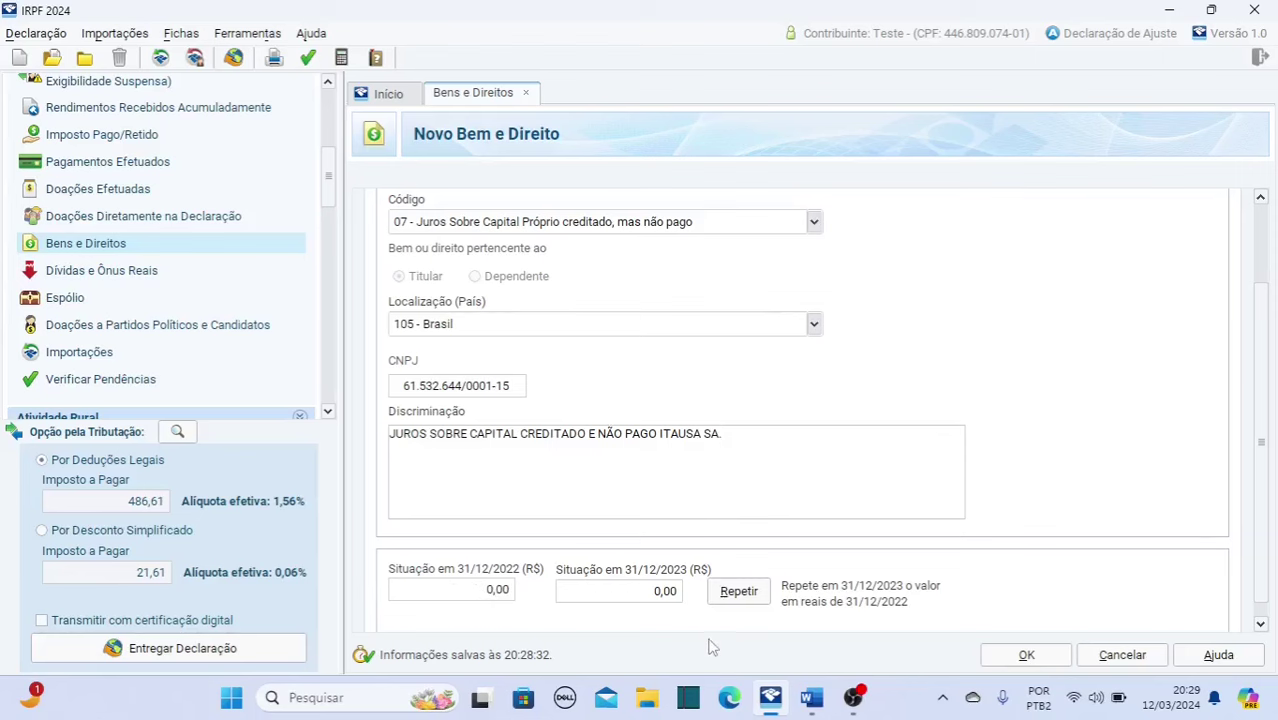
Step: Switch to the ITAUSA report in Word and check the 31/12/2022 and 31/12/2023 balances under Declaração de Bens
mouse_move(811, 697)
click(883, 620)
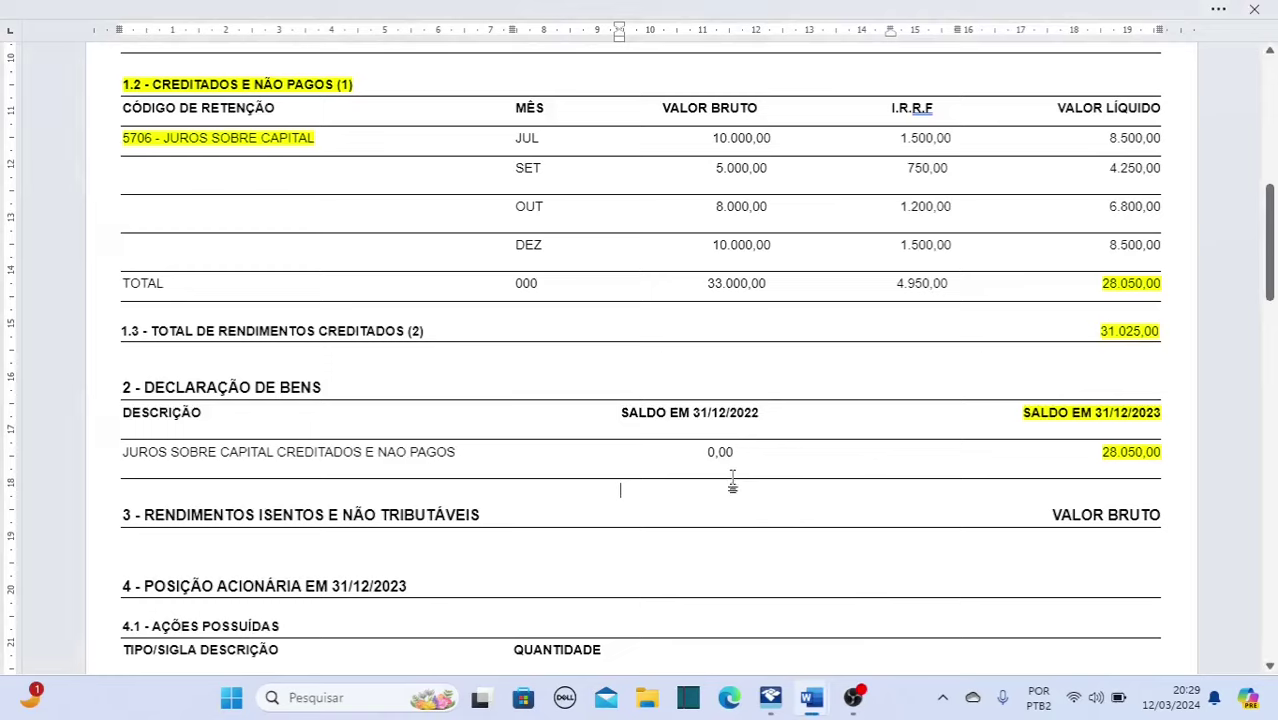
drag(704, 452, 740, 454)
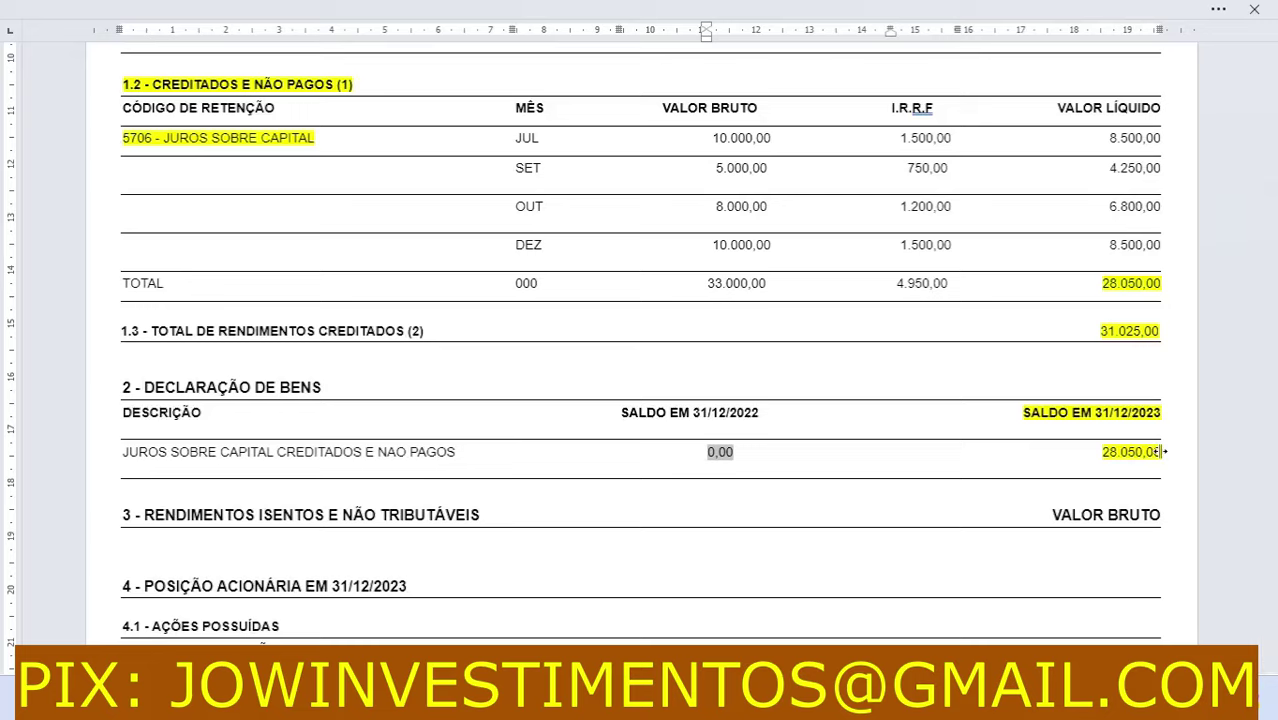
click(731, 455)
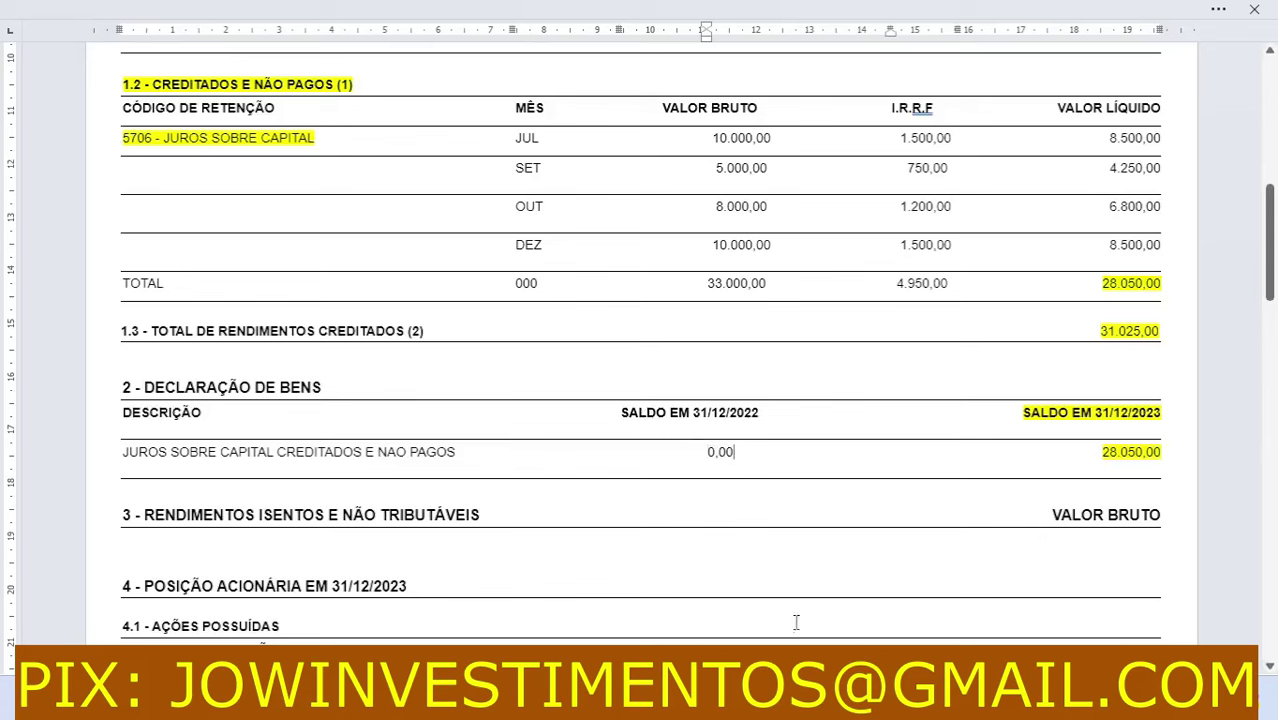
Step: Switch back to IRPF 2024, set the asset's 31/12/2023 value to 28050,00 and save the entry
mouse_move(812, 705)
click(770, 697)
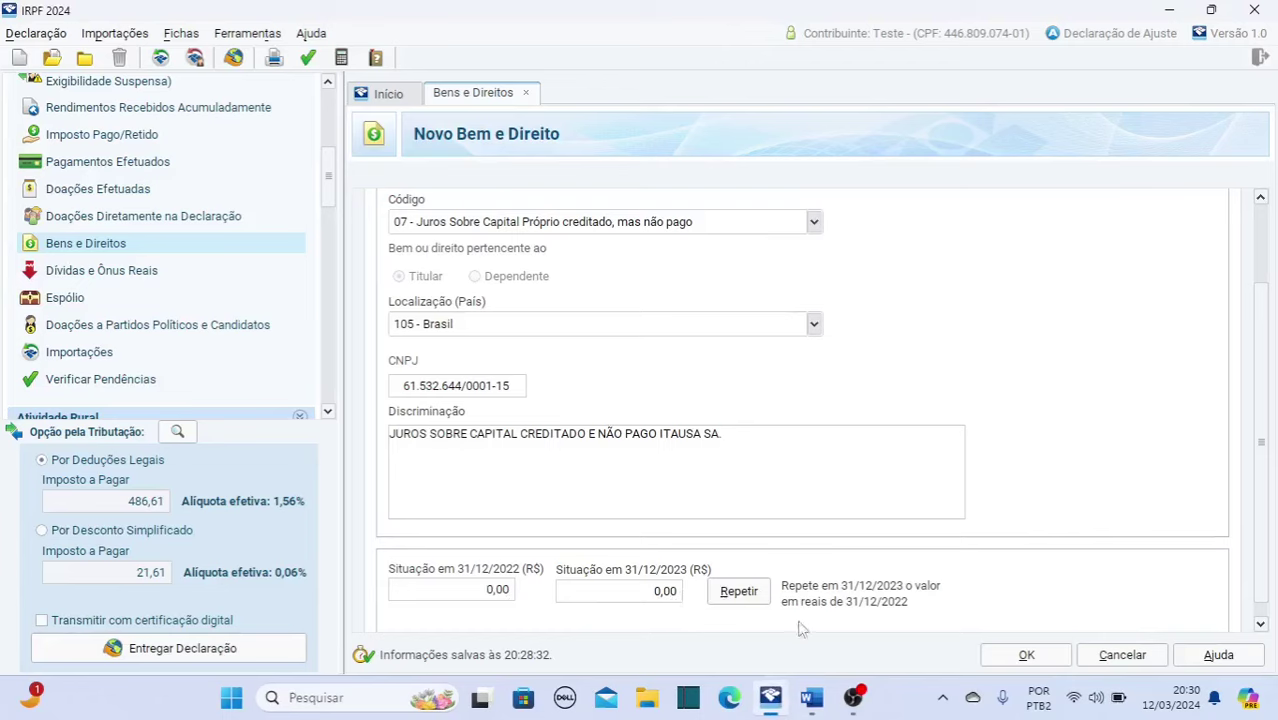
click(672, 596)
text(28050,00)
click(1024, 660)
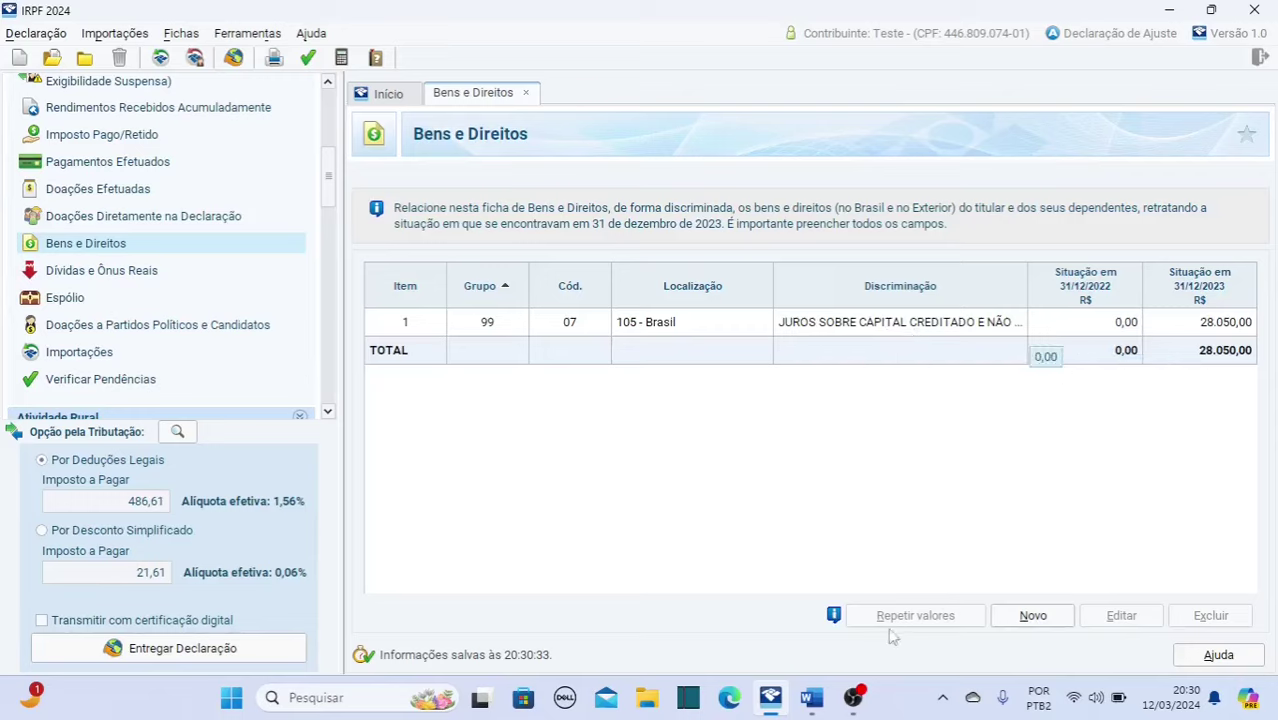
Step: Switch to the ITAUSA report in Word and review the net totals of the credited-and-paid and credited-but-unpaid sections
mouse_move(810, 700)
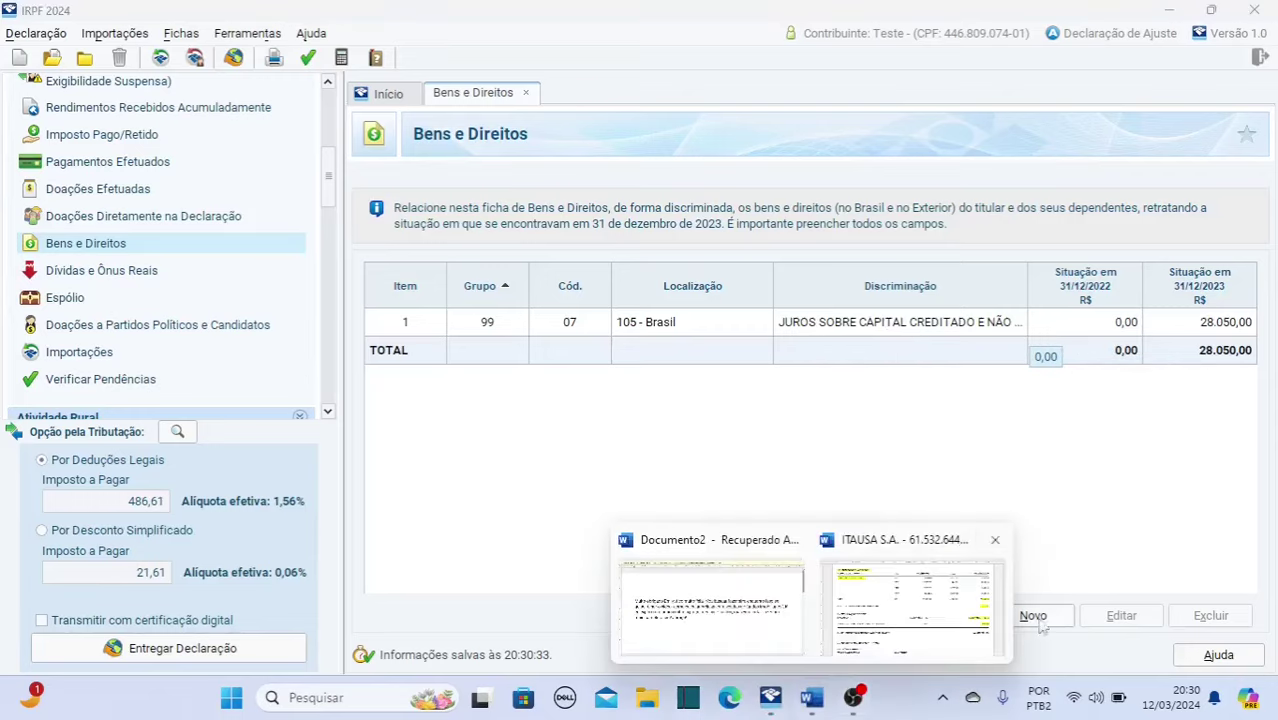
click(933, 624)
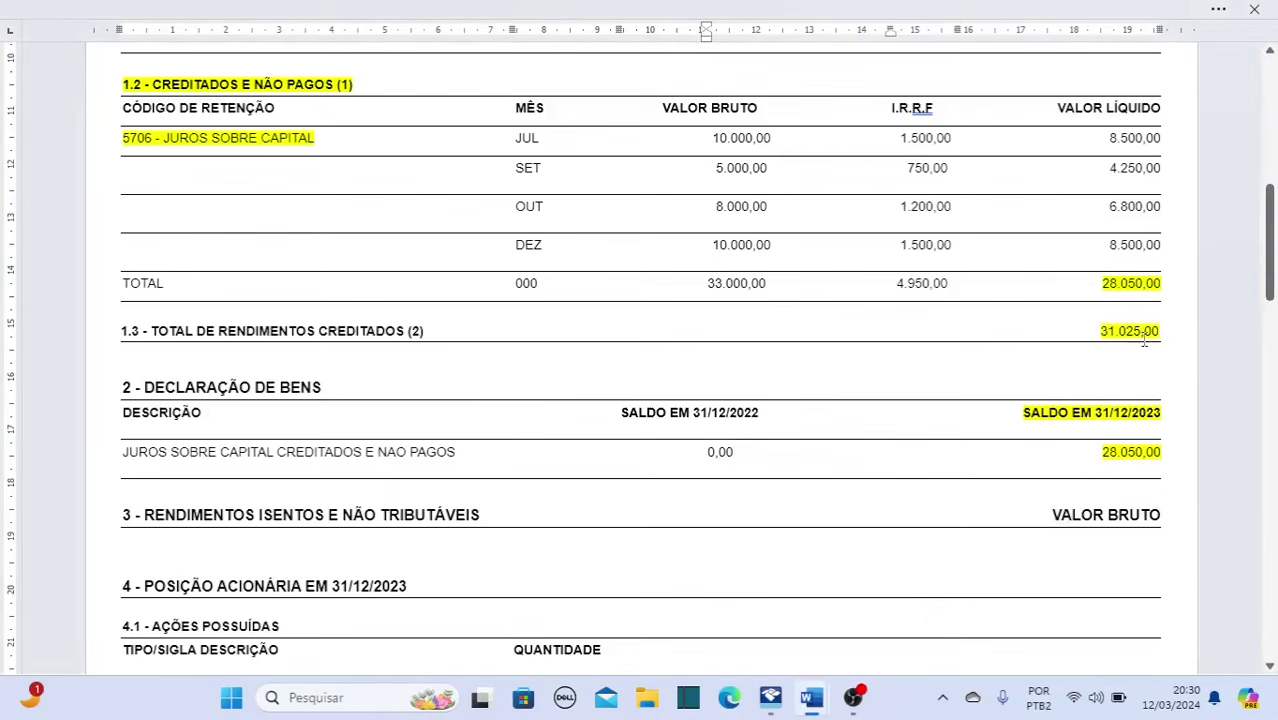
scroll(1144, 340, up, 3)
drag(1108, 228, 1161, 228)
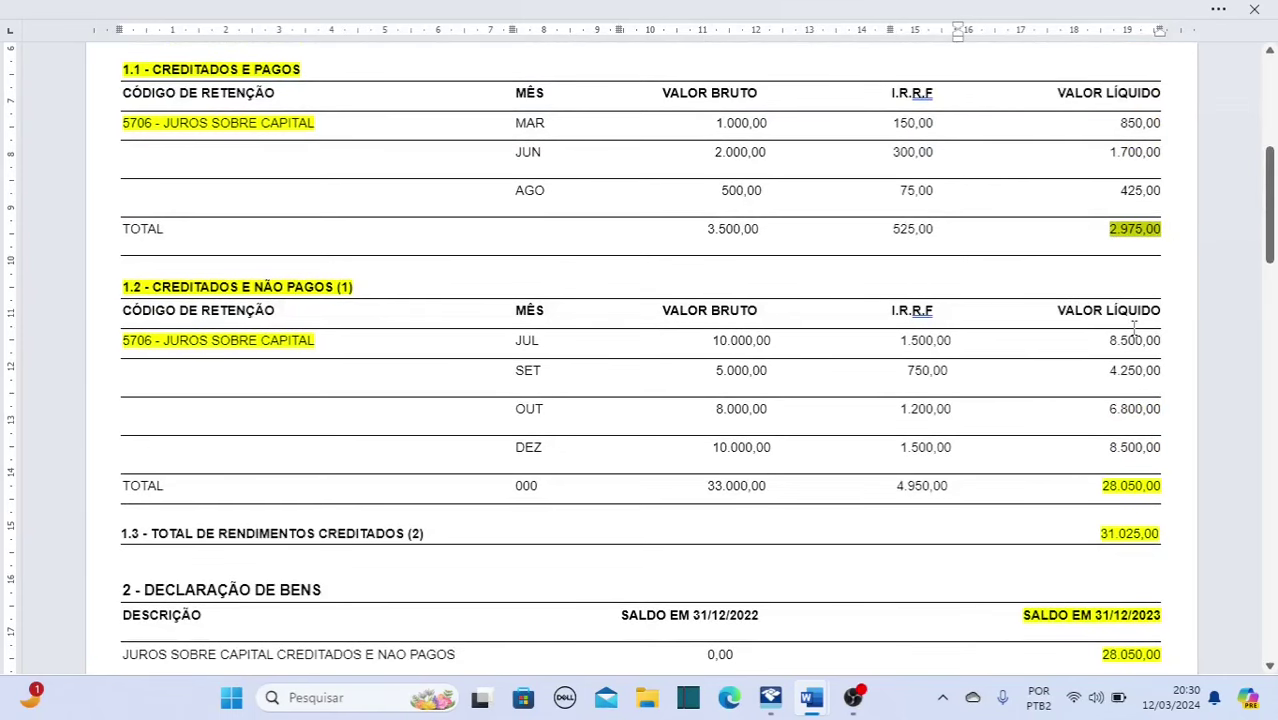
scroll(1134, 327, down, 1)
drag(1100, 419, 1157, 423)
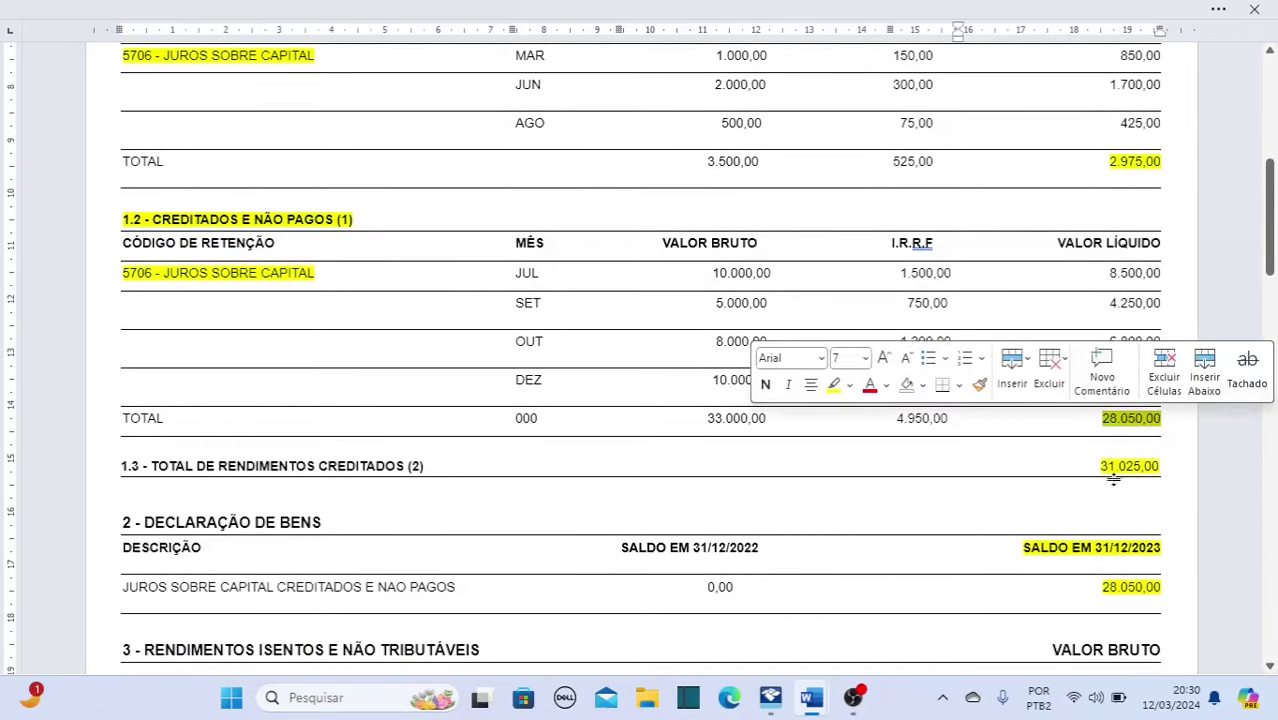
Step: Switch back to IRPF 2024 and compare the taxable income from legal entities form with the Bens e Direitos list
click(772, 700)
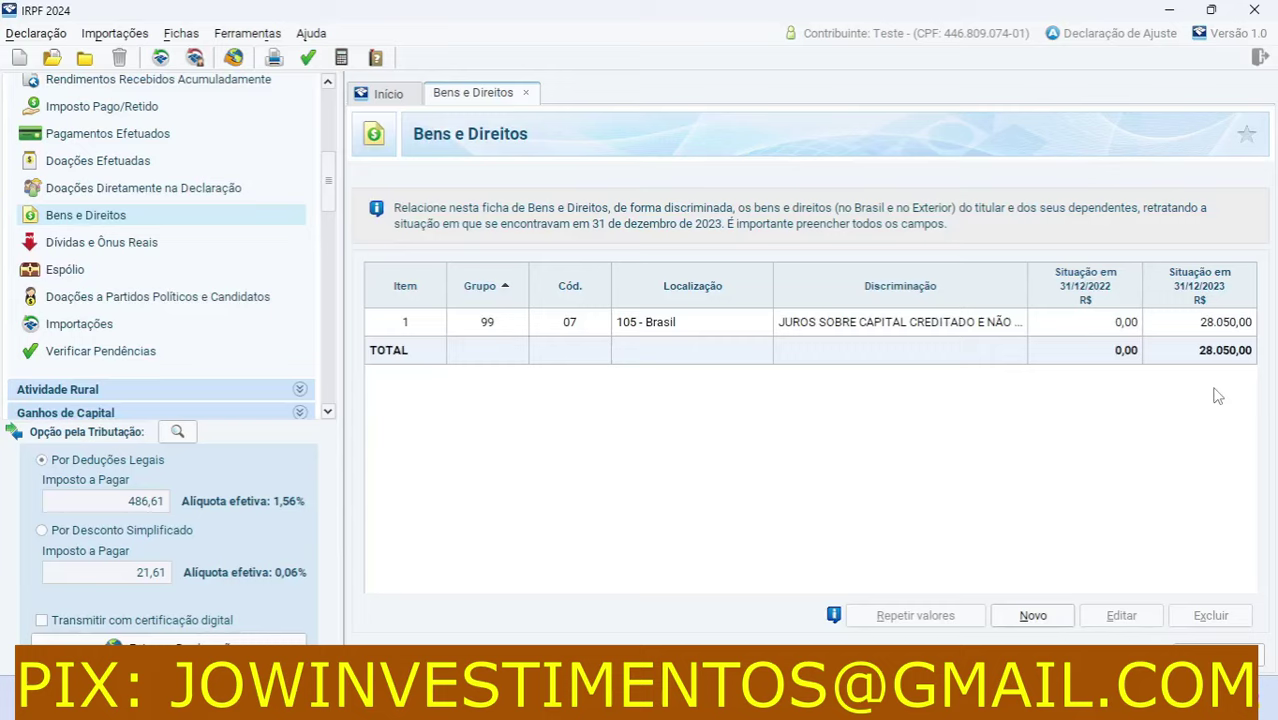
scroll(300, 314, up, 5)
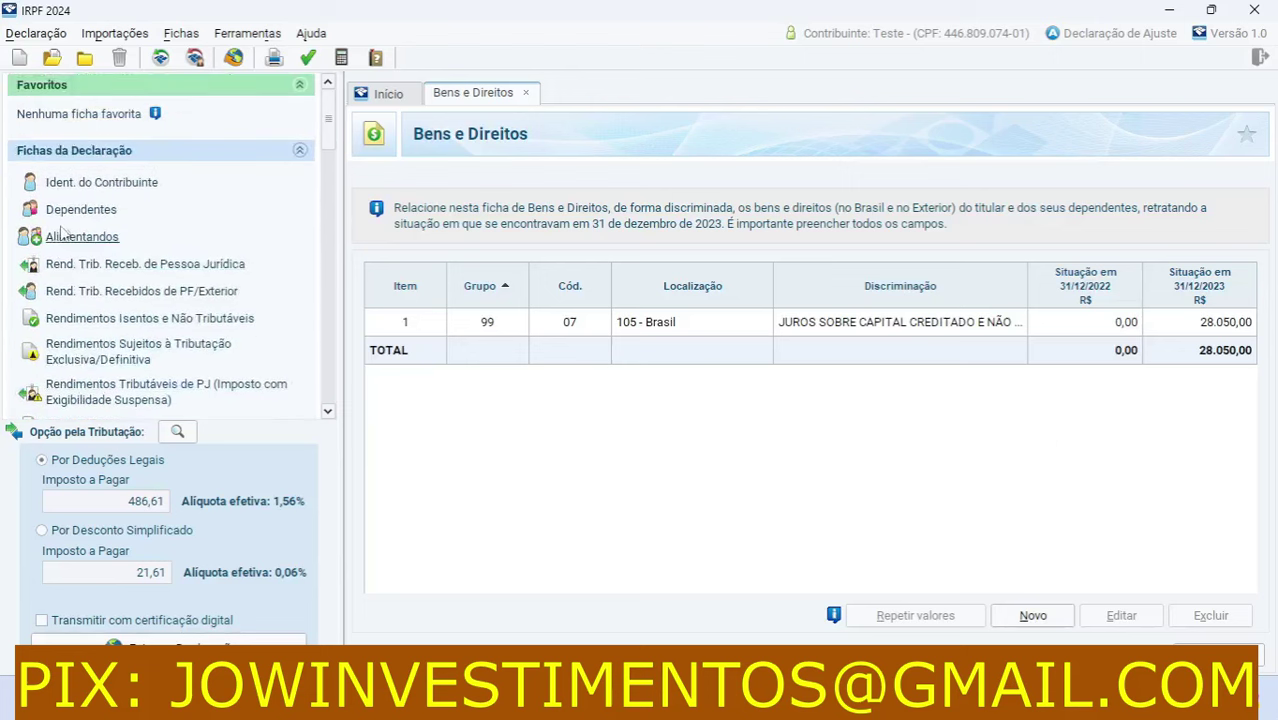
click(115, 264)
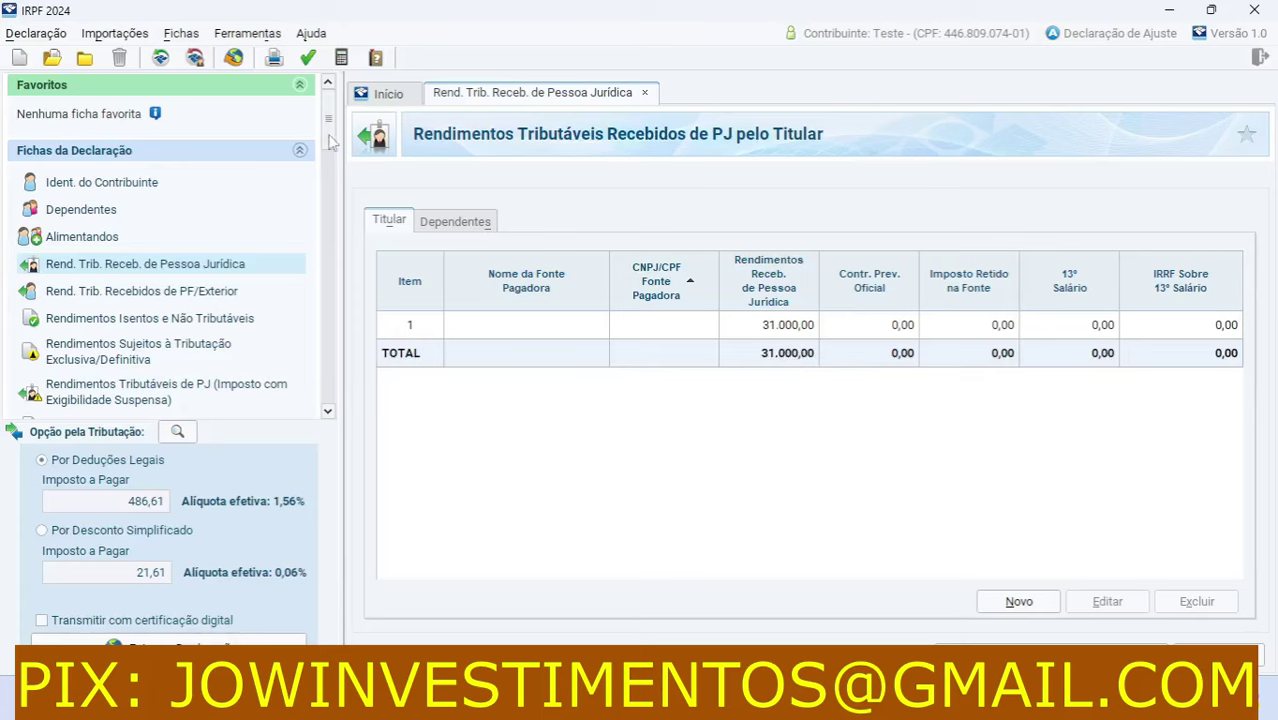
drag(330, 143, 343, 203)
click(86, 234)
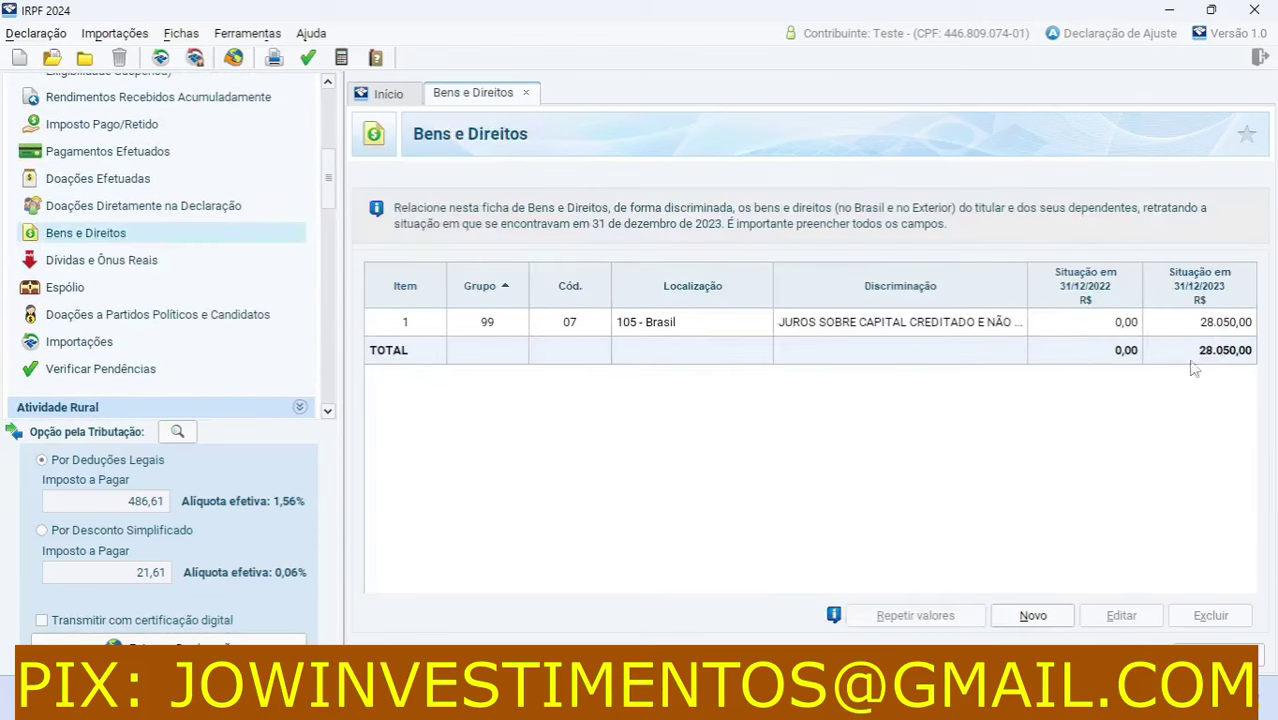